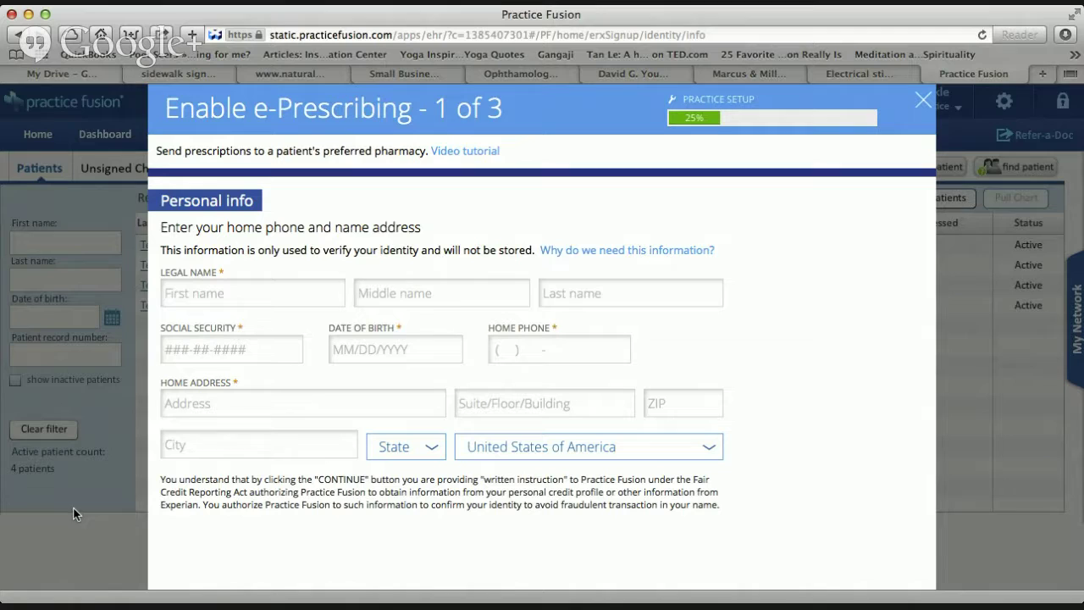
Close the e-Prescribing setup, then lock the screen and unlock it with the account password.
{"action": "left_click", "coordinate": [922, 98]}
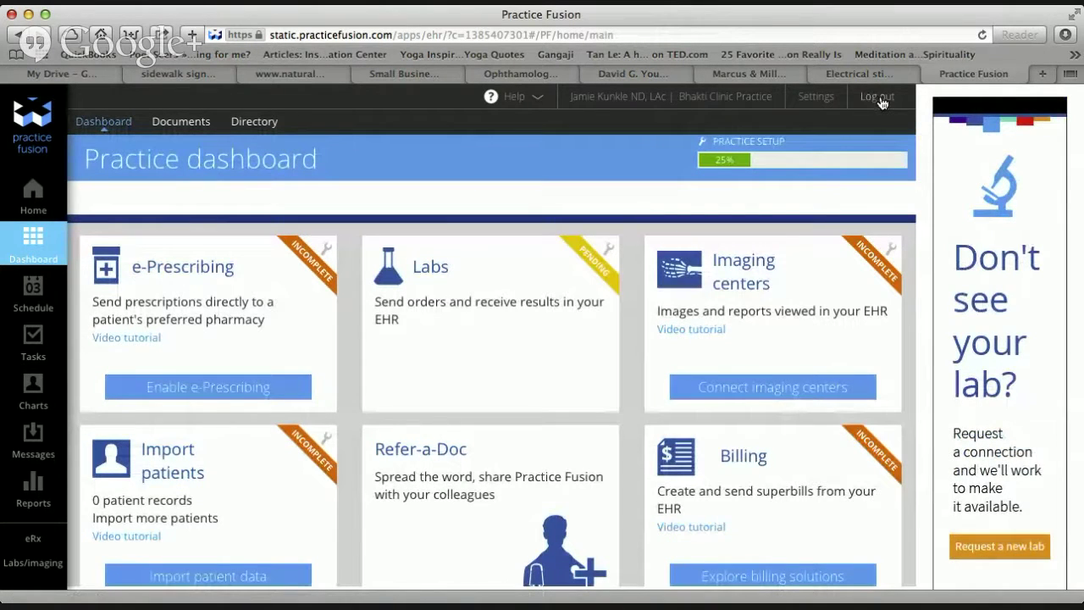
{"action": "left_click", "coordinate": [878, 97]}
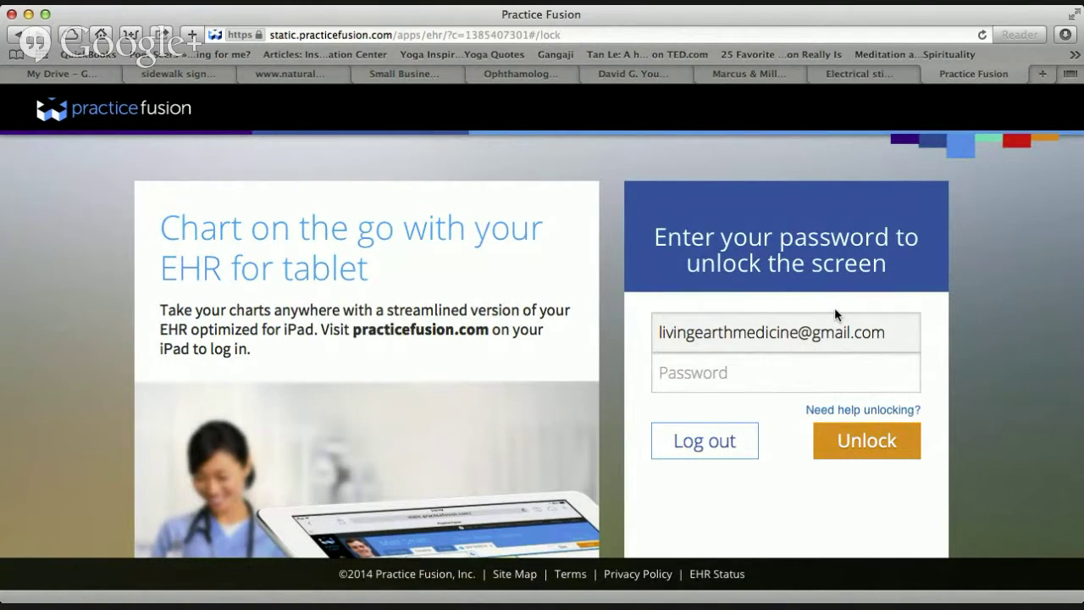
{"action": "left_click", "coordinate": [771, 377]}
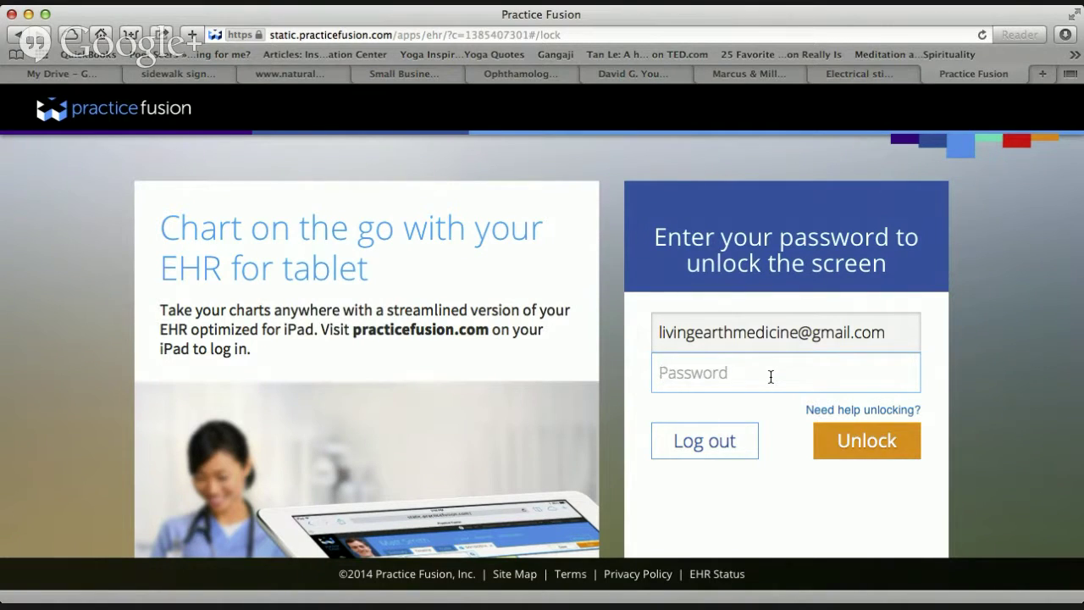
{"action": "type", "text": "•••••••••"}
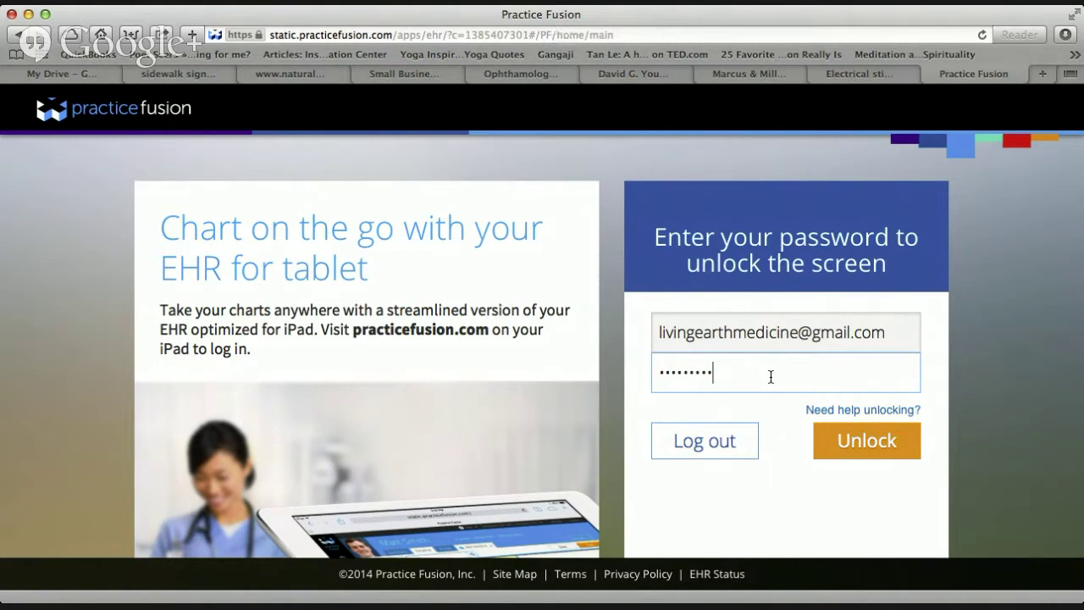
{"action": "key", "text": "Return"}
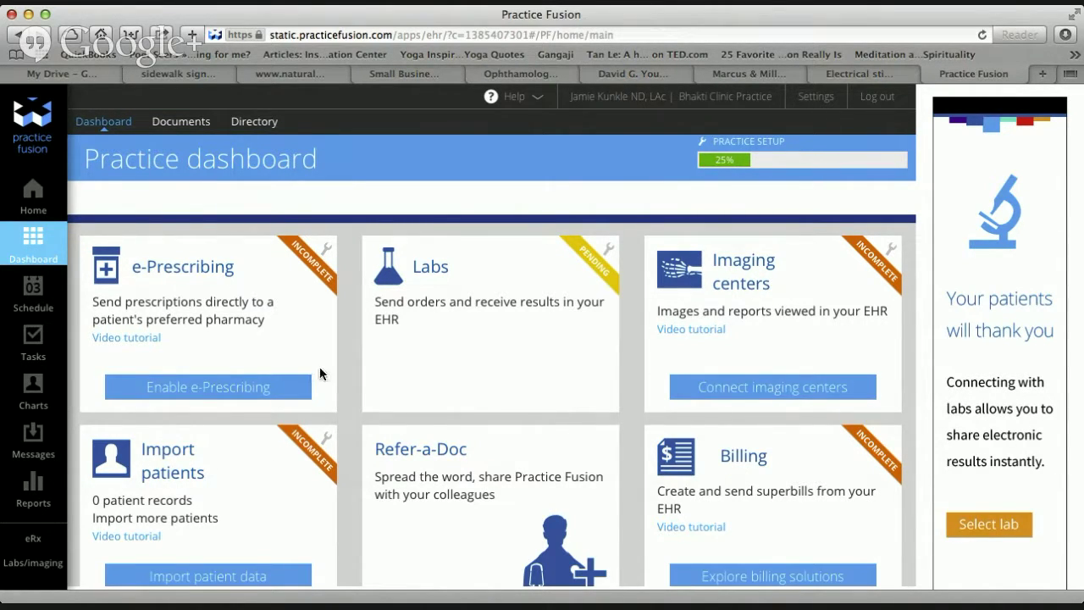
Filter the Home patient list by last name 'green', replacing the earlier 'test' entry.
{"action": "left_click", "coordinate": [35, 207]}
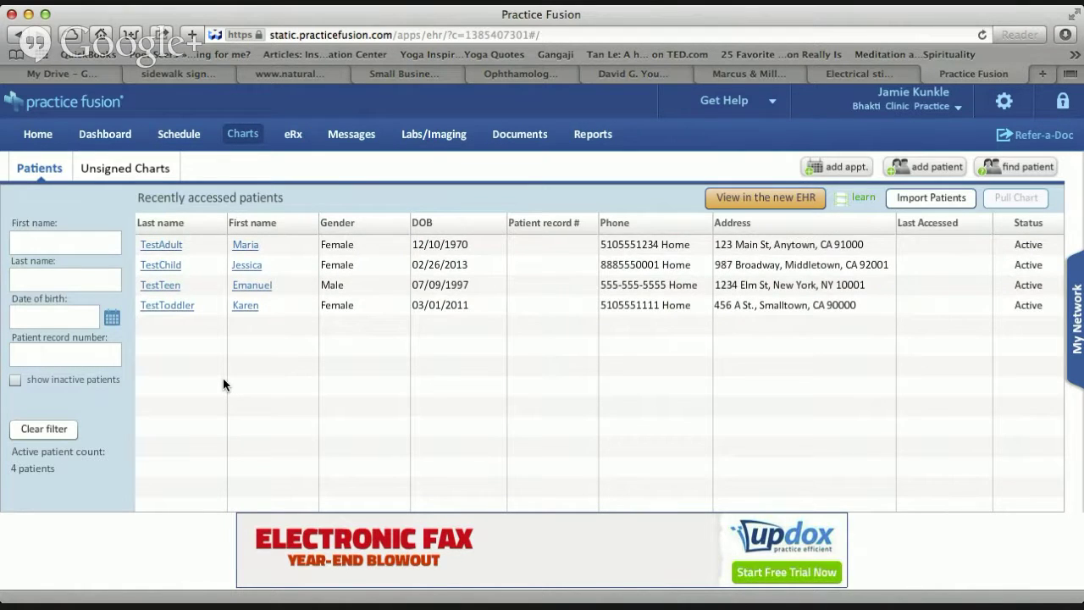
{"action": "left_click", "coordinate": [54, 273]}
{"action": "type", "text": "test"}
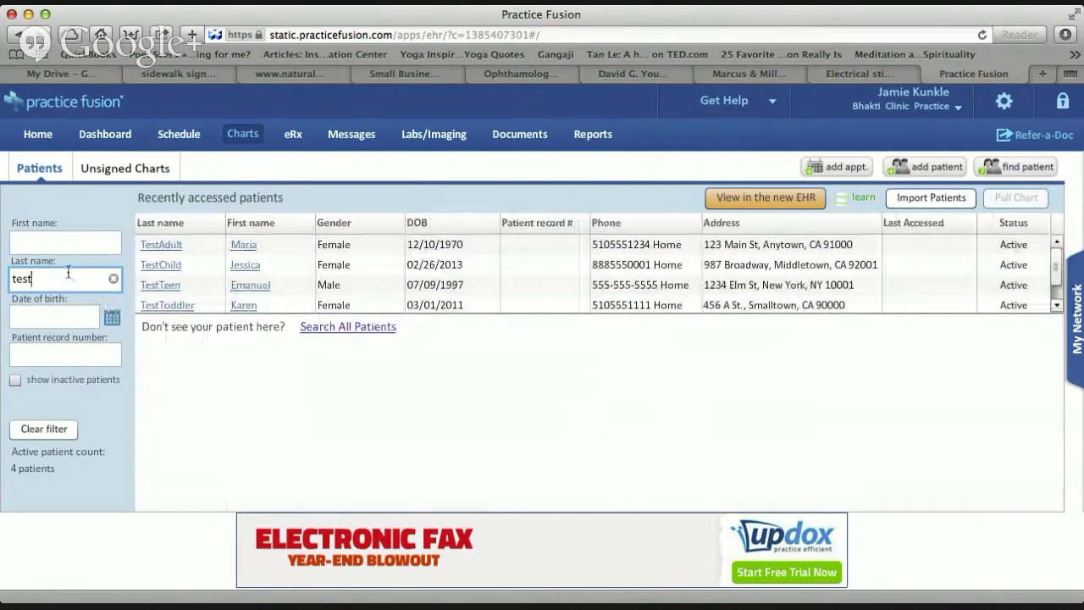
{"action": "key", "text": "BackSpace"}
{"action": "key", "text": "BackSpace"}
{"action": "key", "text": "BackSpace"}
{"action": "key", "text": "BackSpace"}
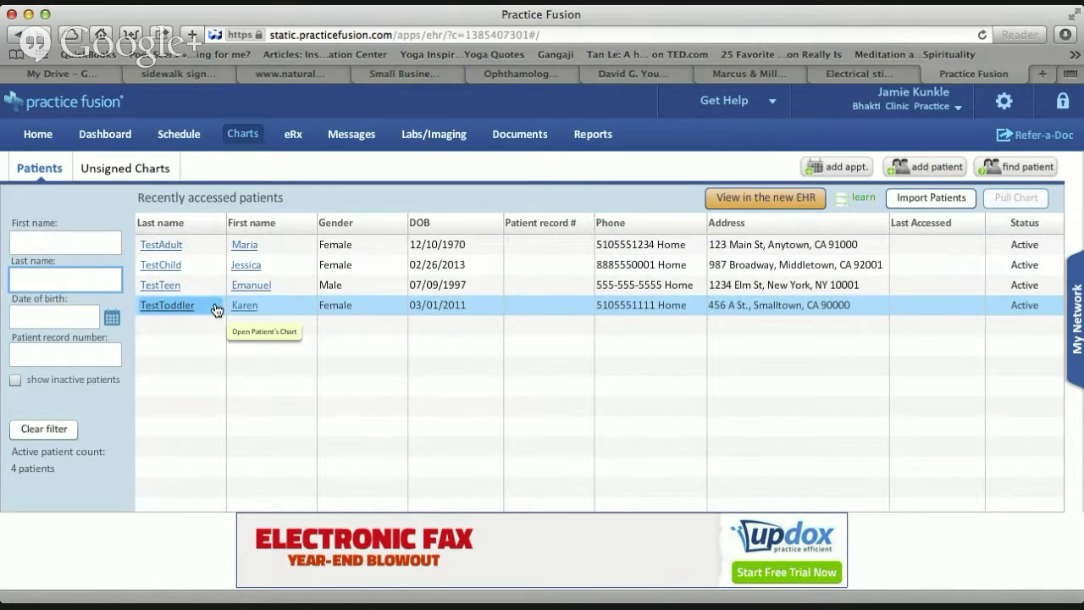
{"action": "type", "text": "green"}
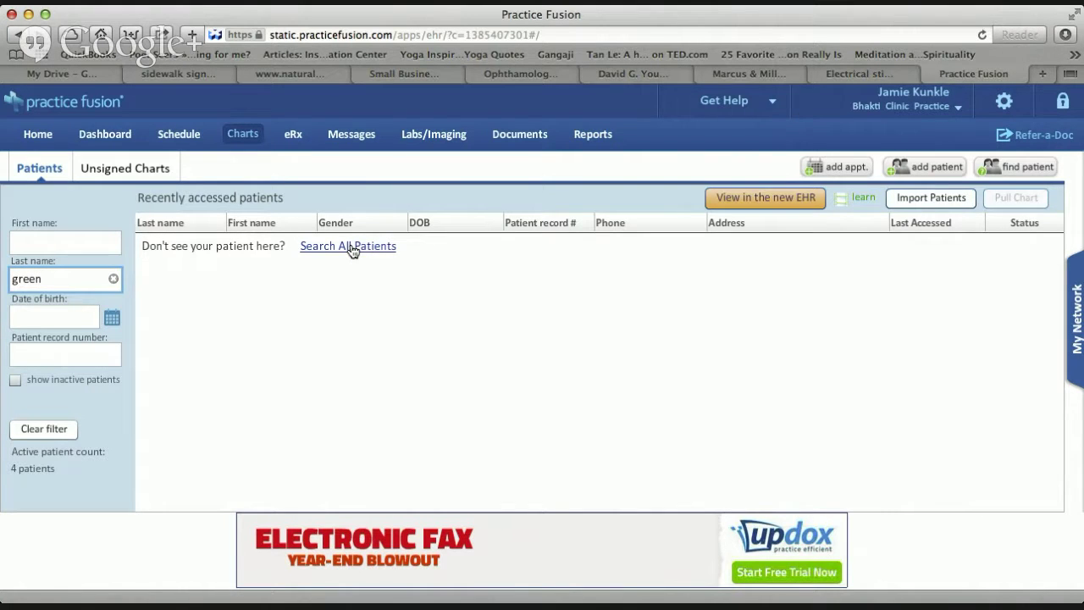
Search all patients for last name 'green' and dismiss the no-match results.
{"action": "left_click", "coordinate": [351, 249]}
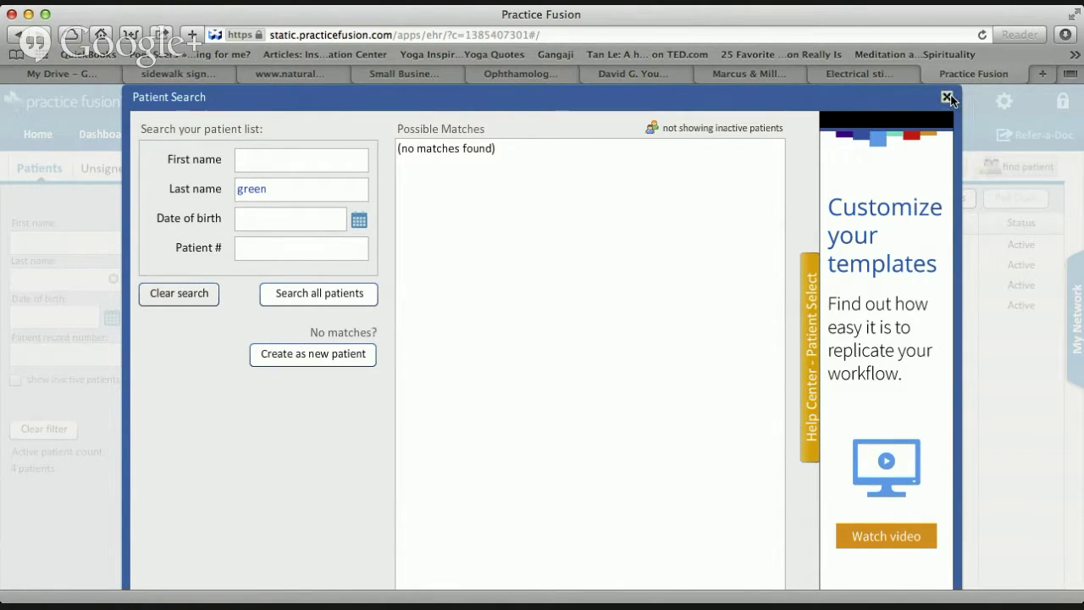
{"action": "left_click", "coordinate": [947, 97]}
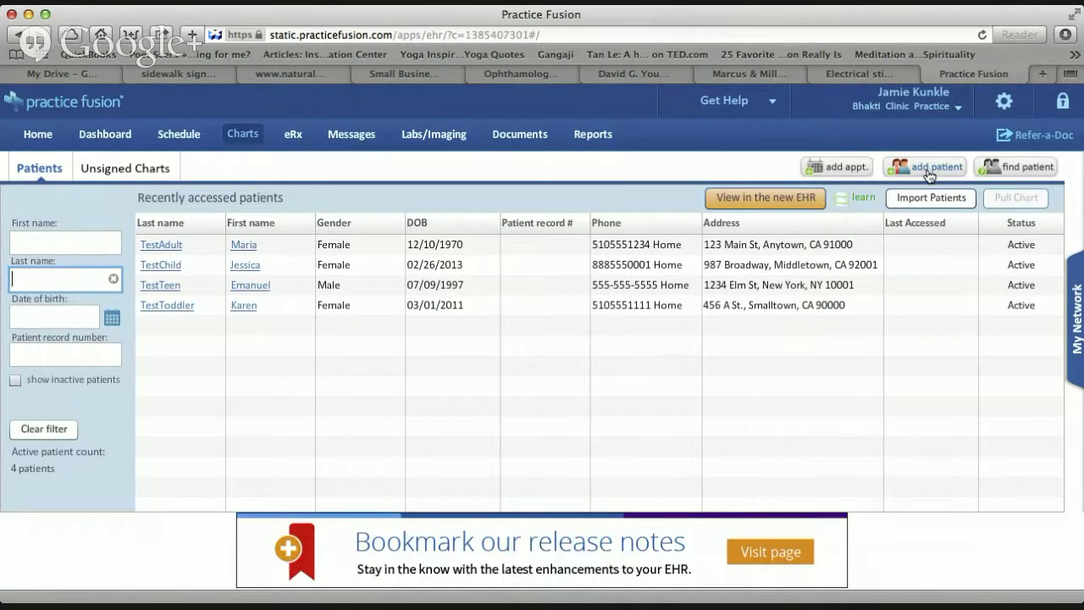
Open the add-patient form and enter first name 'test' and last name 'subject'.
{"action": "left_click", "coordinate": [929, 172]}
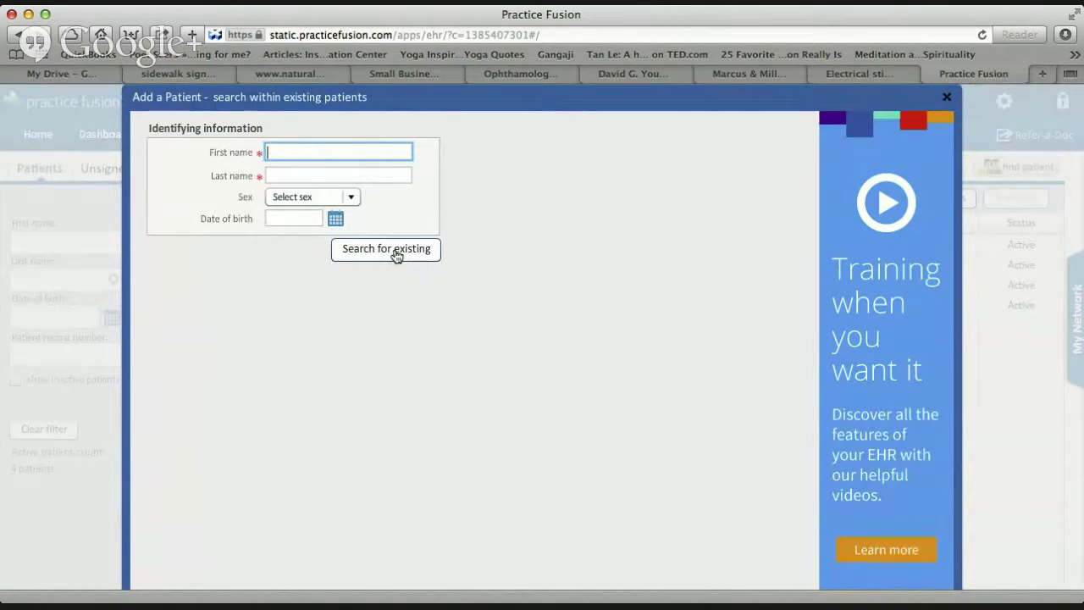
{"action": "left_click", "coordinate": [948, 98]}
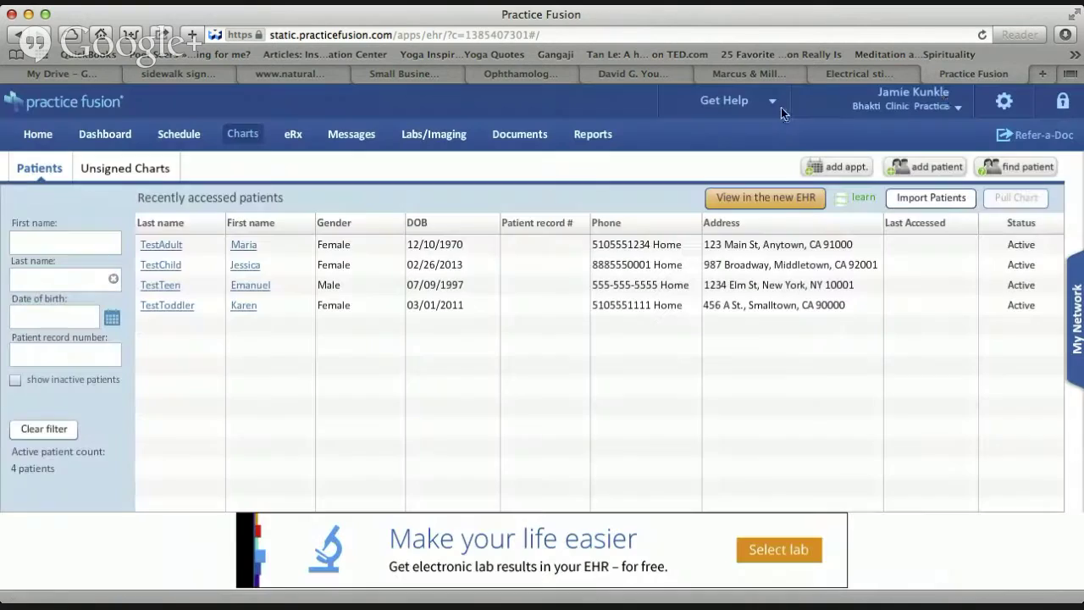
{"action": "left_click", "coordinate": [929, 169]}
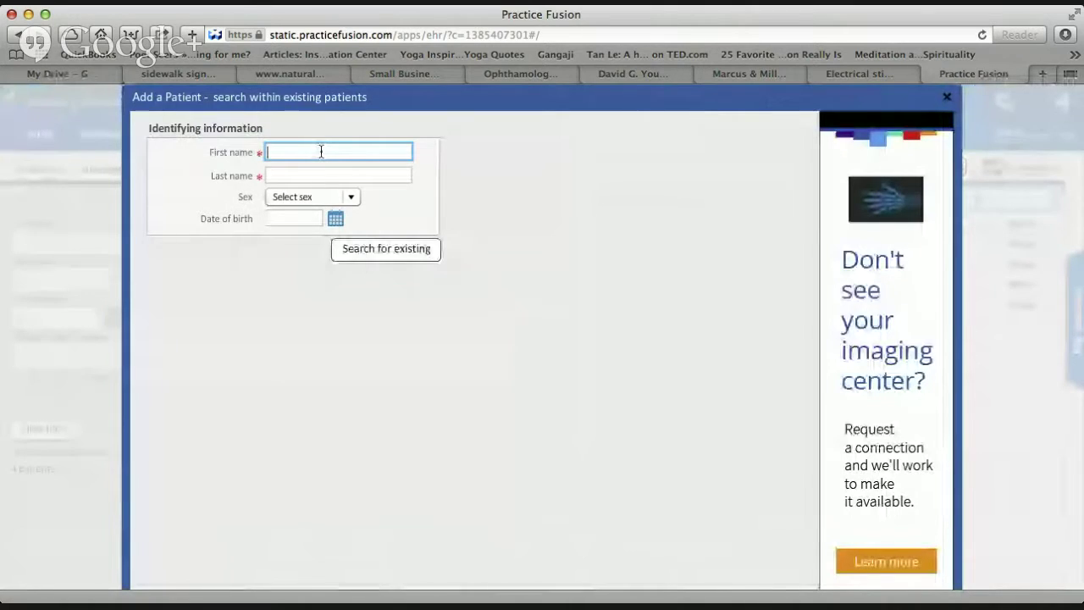
{"action": "type", "text": "test"}
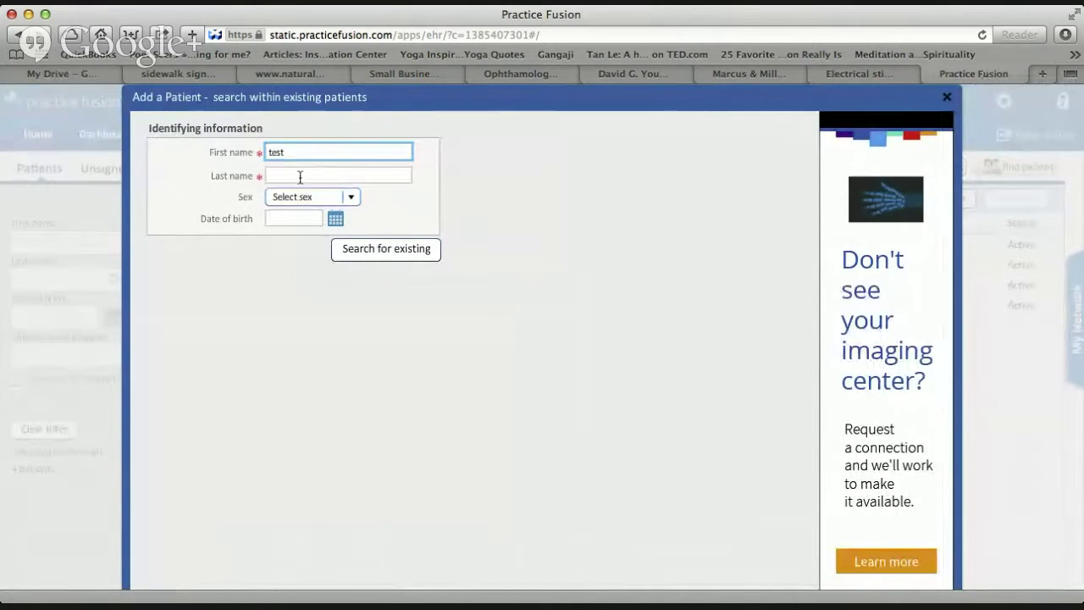
{"action": "left_click", "coordinate": [300, 175]}
{"action": "type", "text": "subject"}
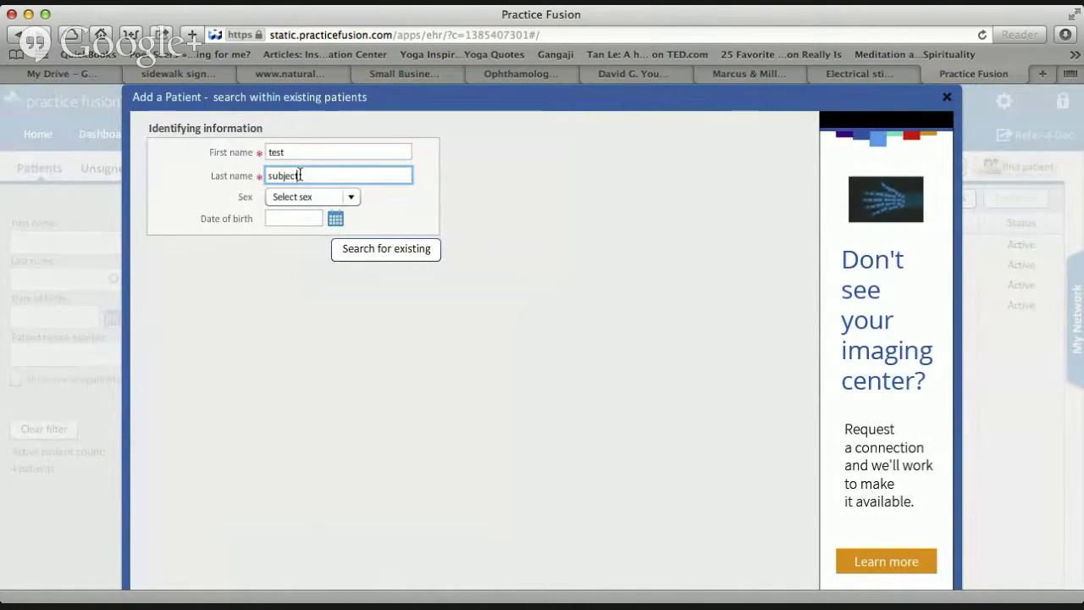
Set birth date 09/10/2014, check for existing matches, and create a new patient.
{"action": "left_click", "coordinate": [351, 202]}
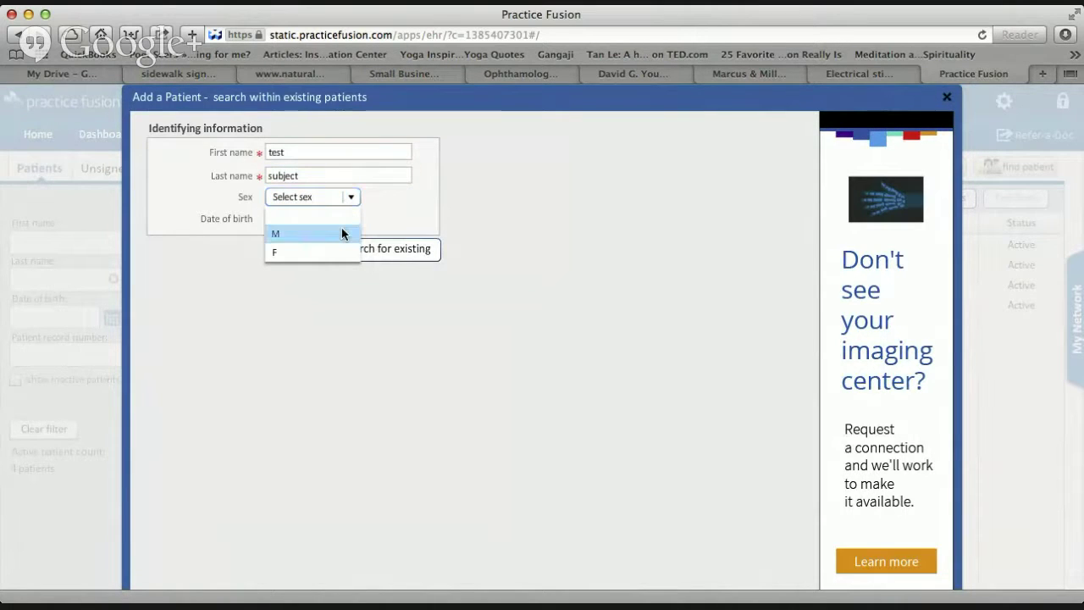
{"action": "left_click", "coordinate": [323, 218]}
{"action": "key", "text": "super+t"}
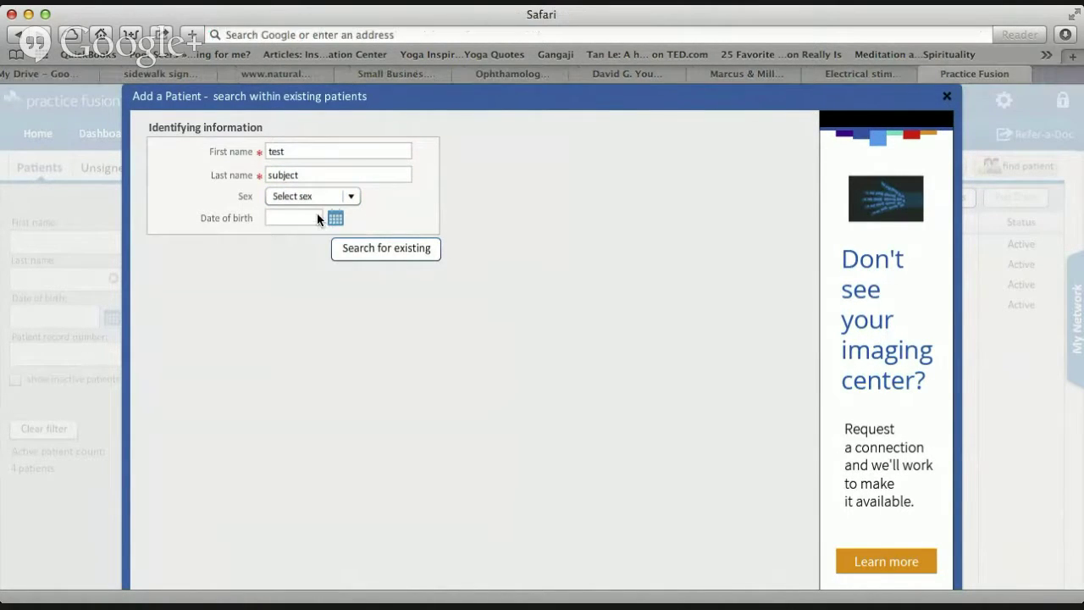
{"action": "key", "text": "super+w"}
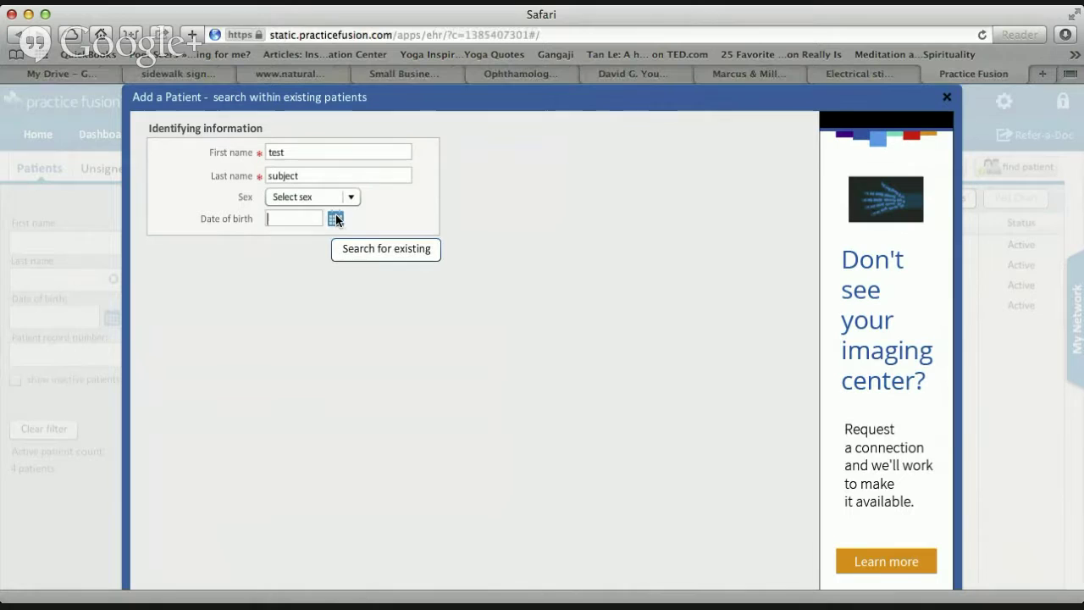
{"action": "left_click", "coordinate": [337, 220]}
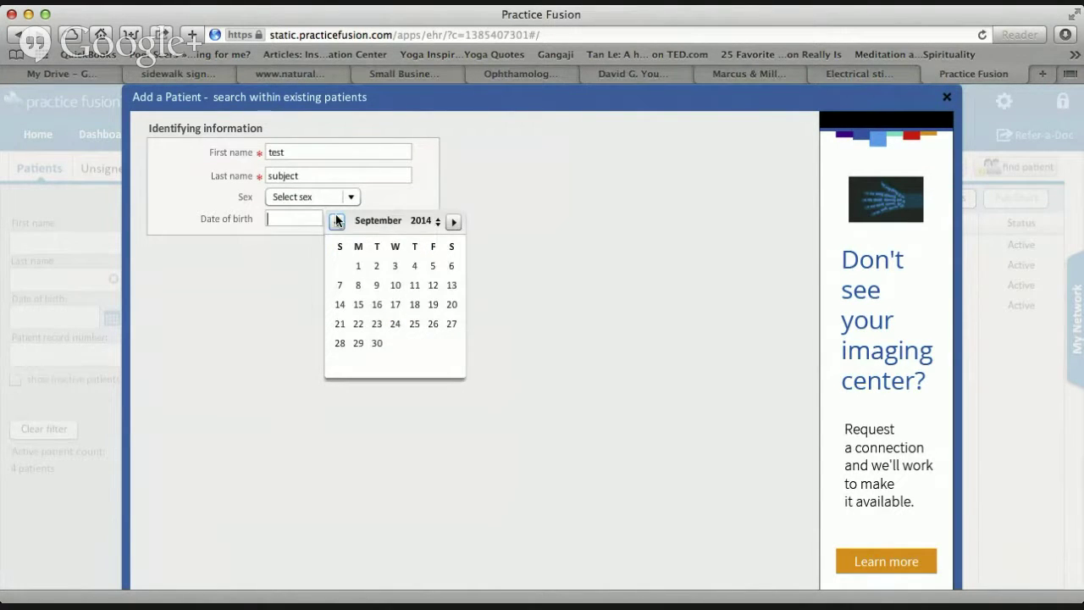
{"action": "left_click", "coordinate": [401, 283]}
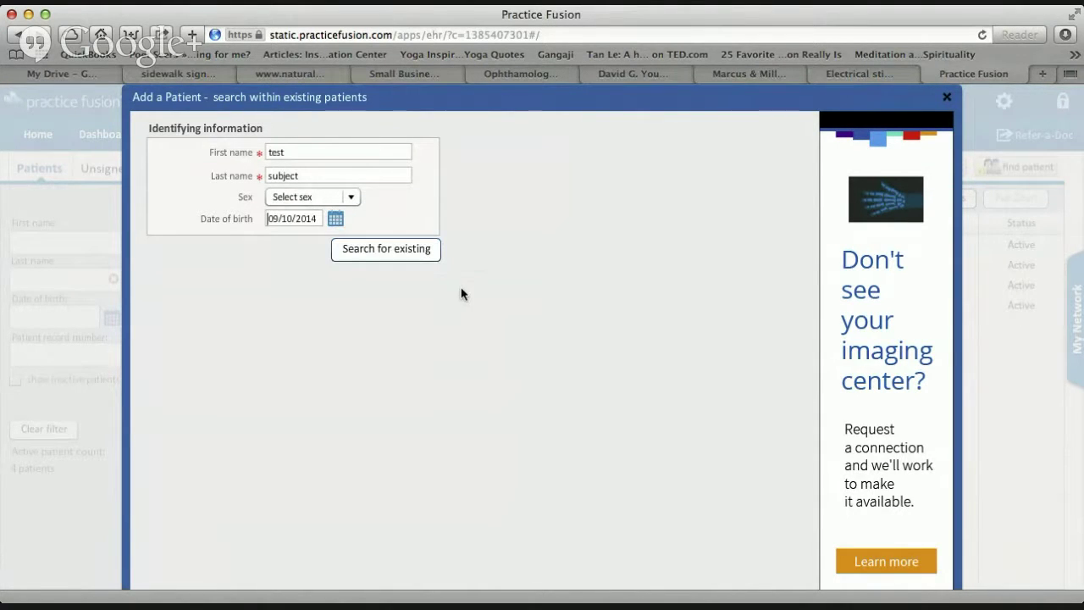
{"action": "left_click", "coordinate": [383, 252]}
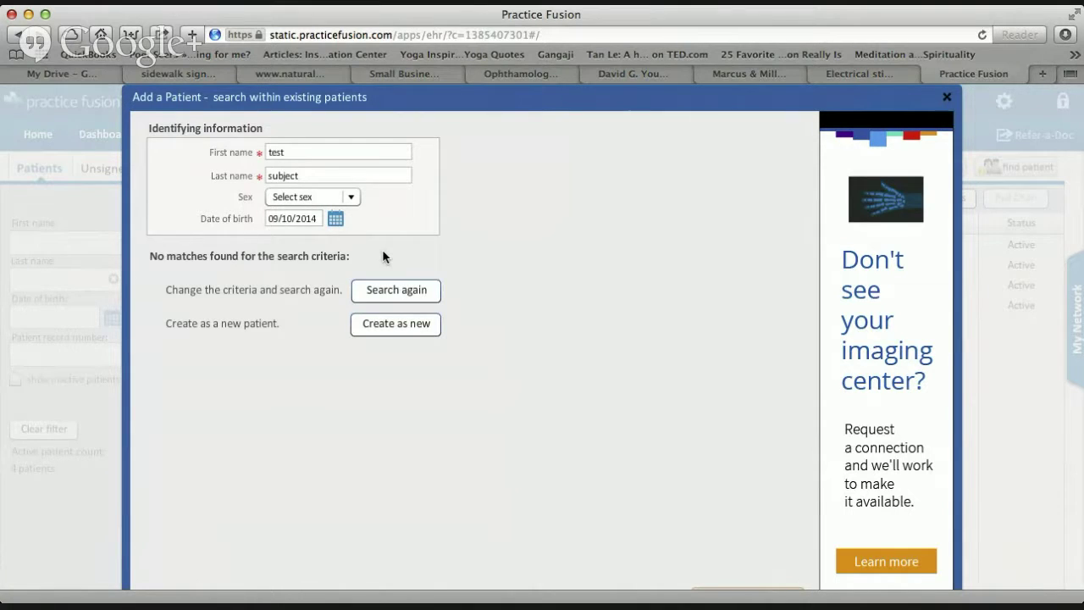
{"action": "left_click", "coordinate": [415, 328]}
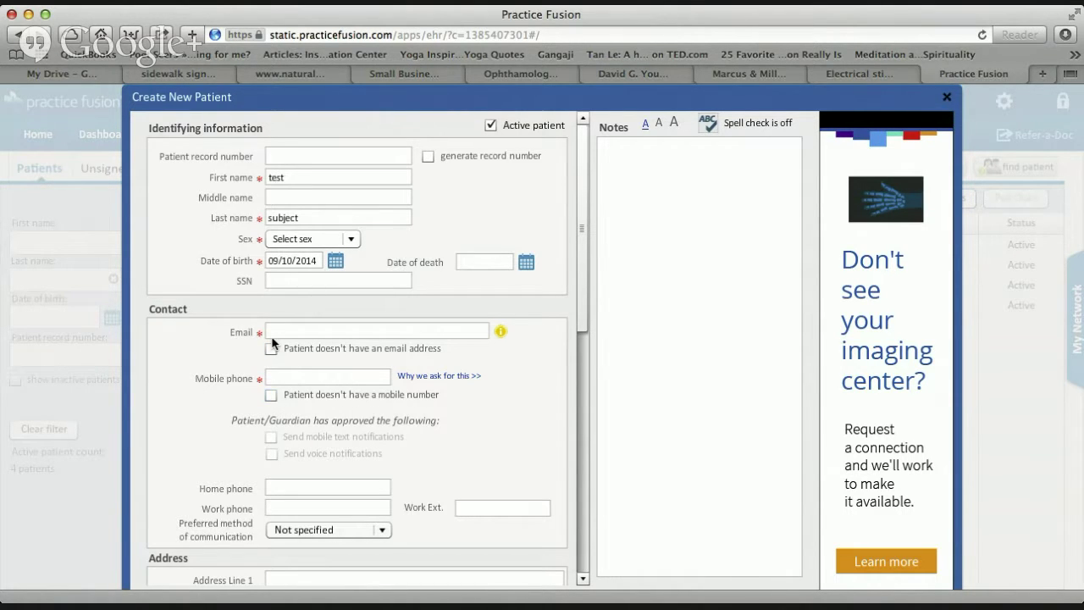
Mark the patient as having no email address and no mobile number.
{"action": "left_click", "coordinate": [271, 349]}
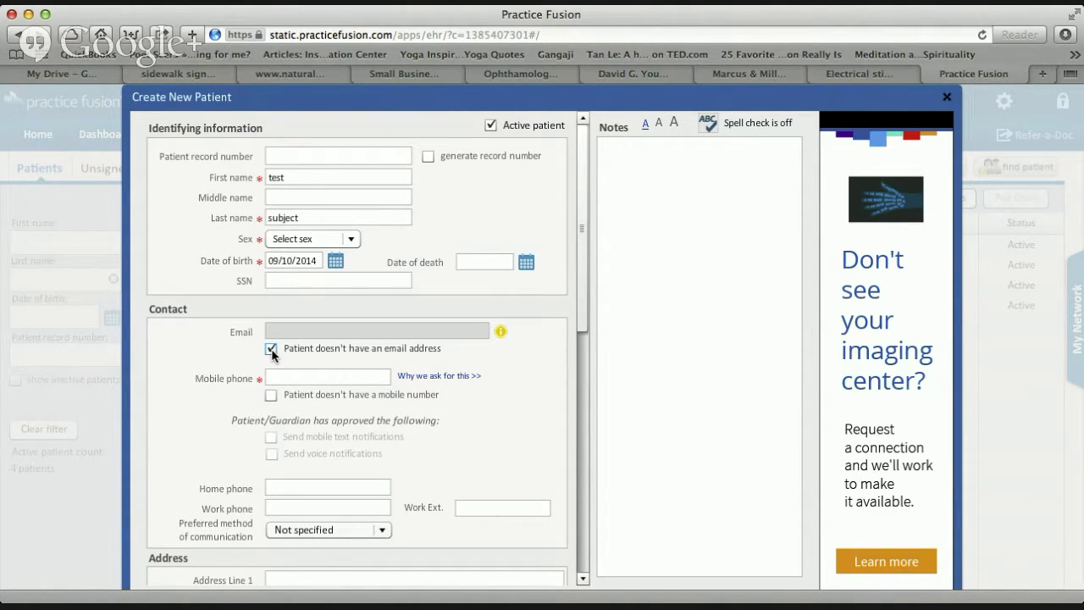
{"action": "left_click", "coordinate": [271, 348]}
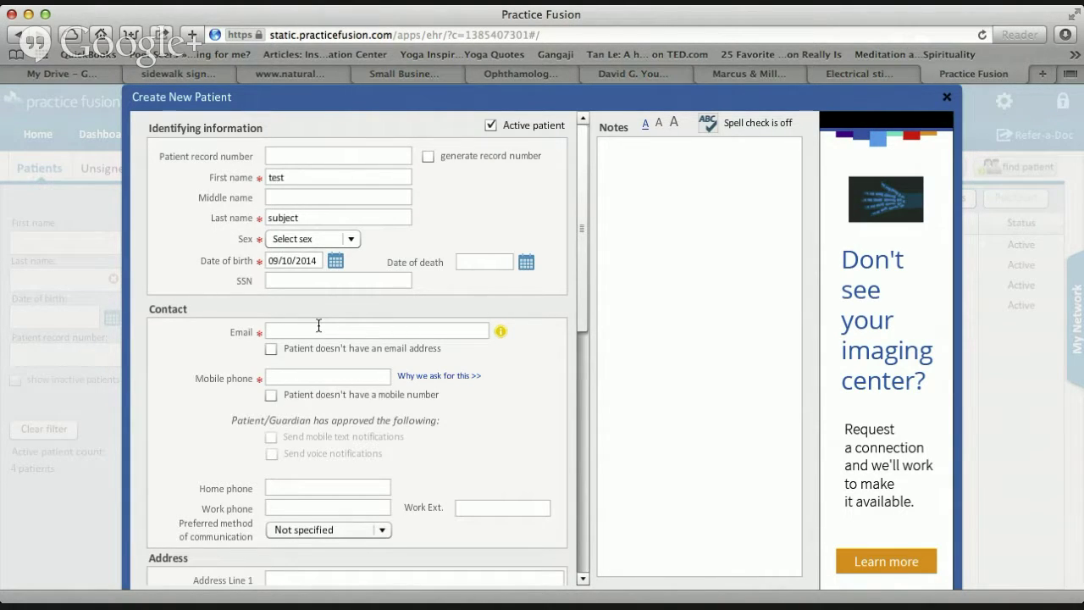
{"action": "left_click", "coordinate": [272, 349]}
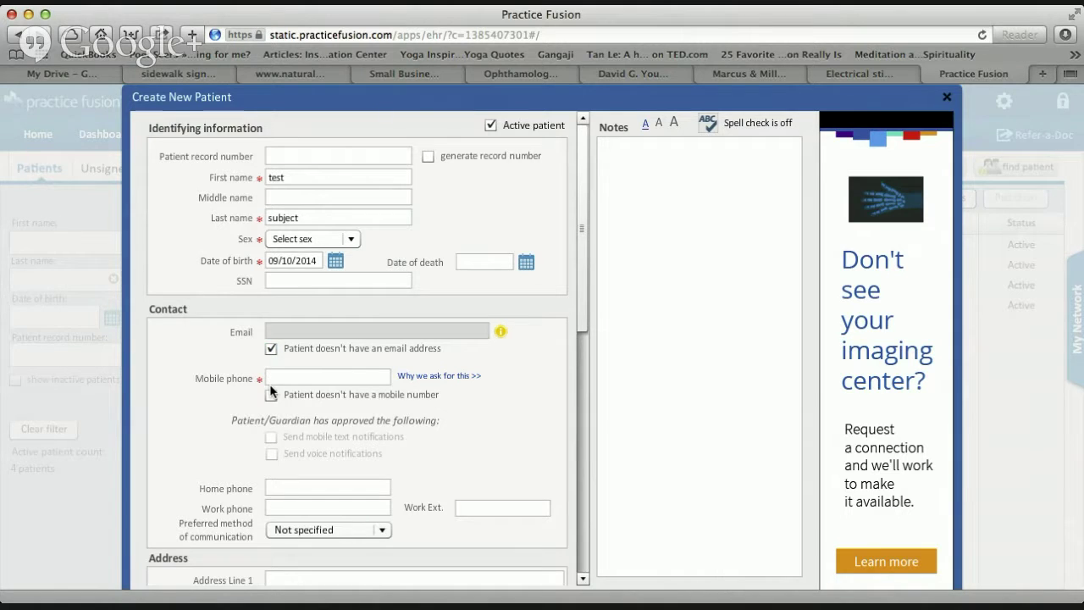
{"action": "key", "text": "super+t"}
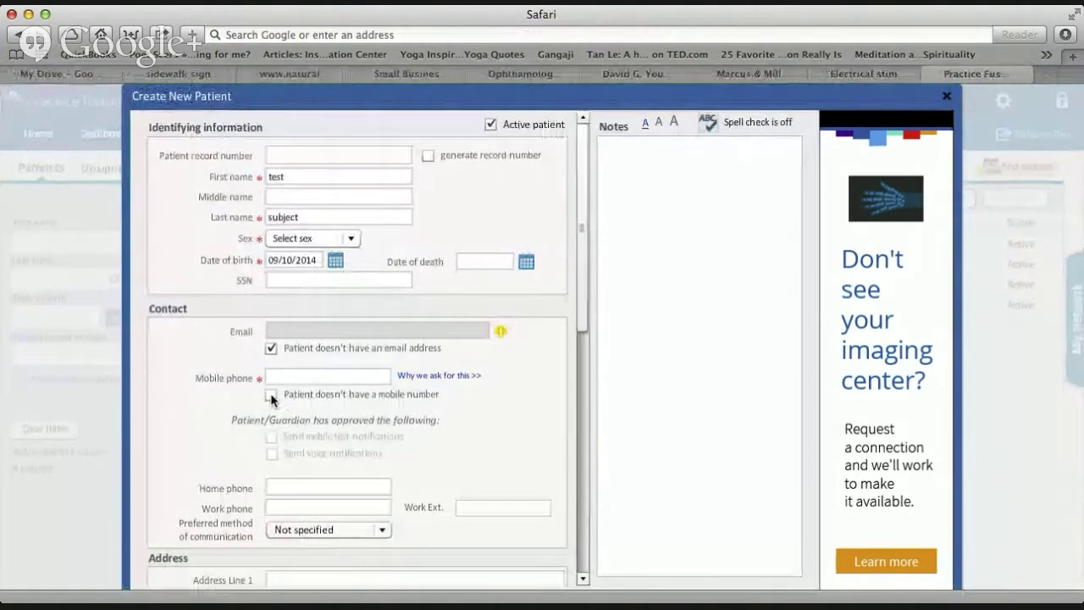
{"action": "key", "text": "super+w"}
{"action": "left_click", "coordinate": [272, 395]}
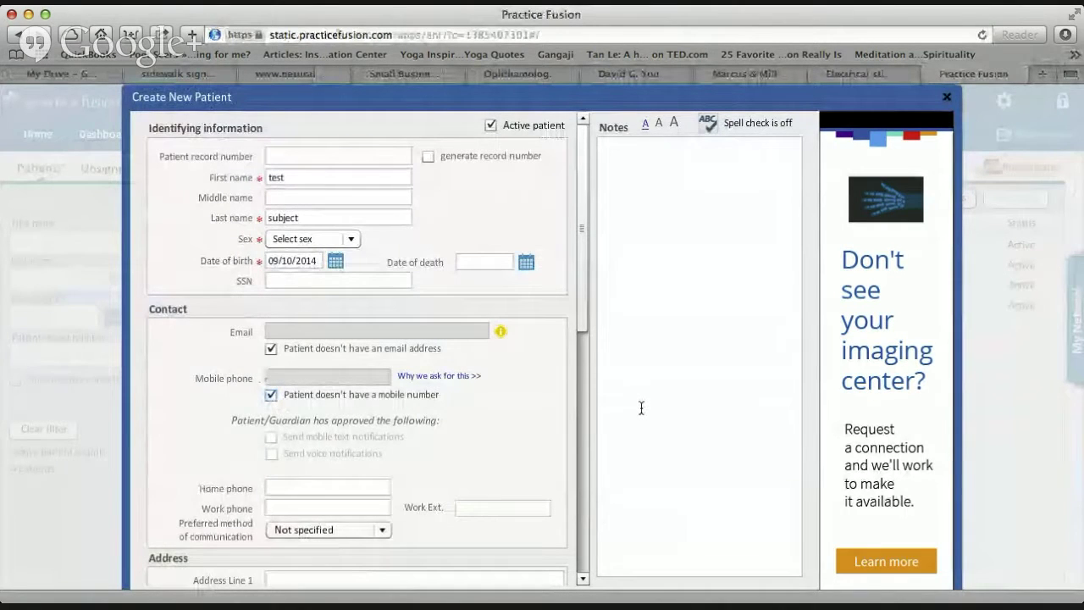
Set the patient's sex to M and save the new patient record.
{"action": "left_click_drag", "start_coordinate": [581, 291], "coordinate": [590, 600]}
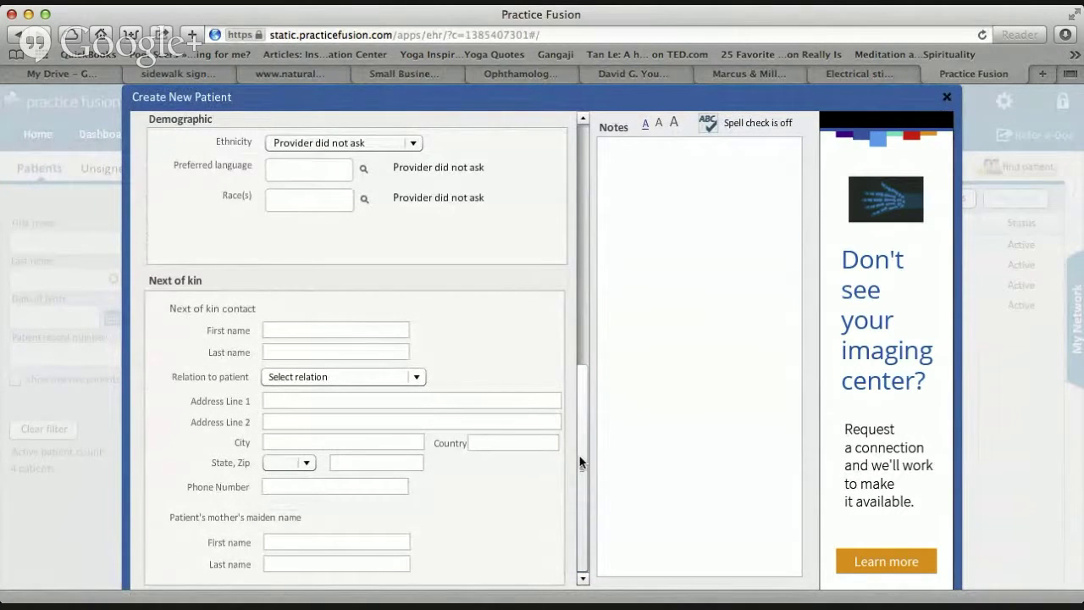
{"action": "left_click_drag", "start_coordinate": [581, 460], "coordinate": [584, 145]}
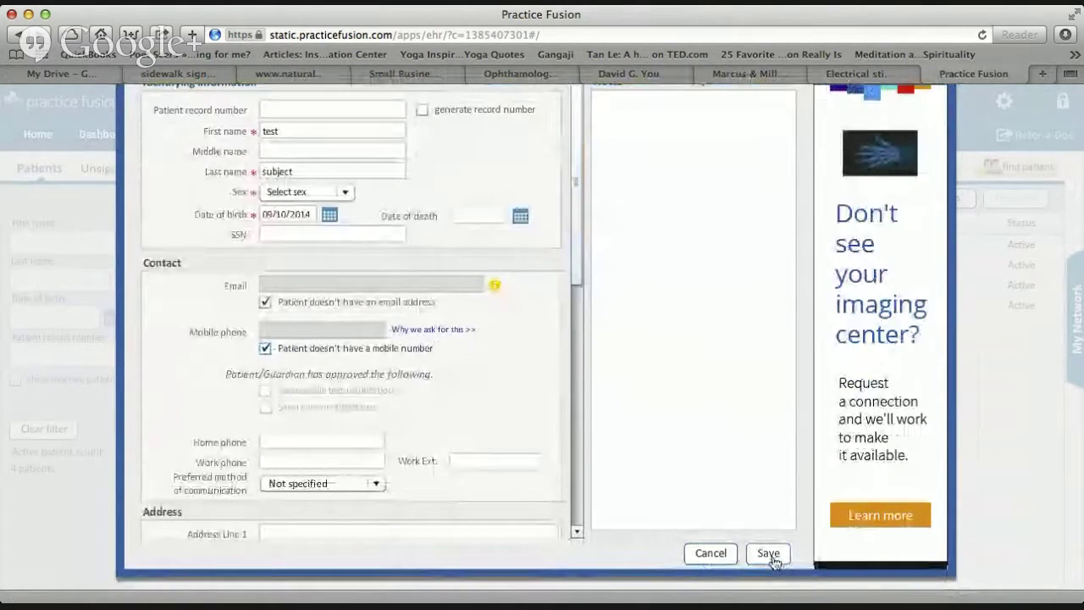
{"action": "left_click", "coordinate": [769, 555]}
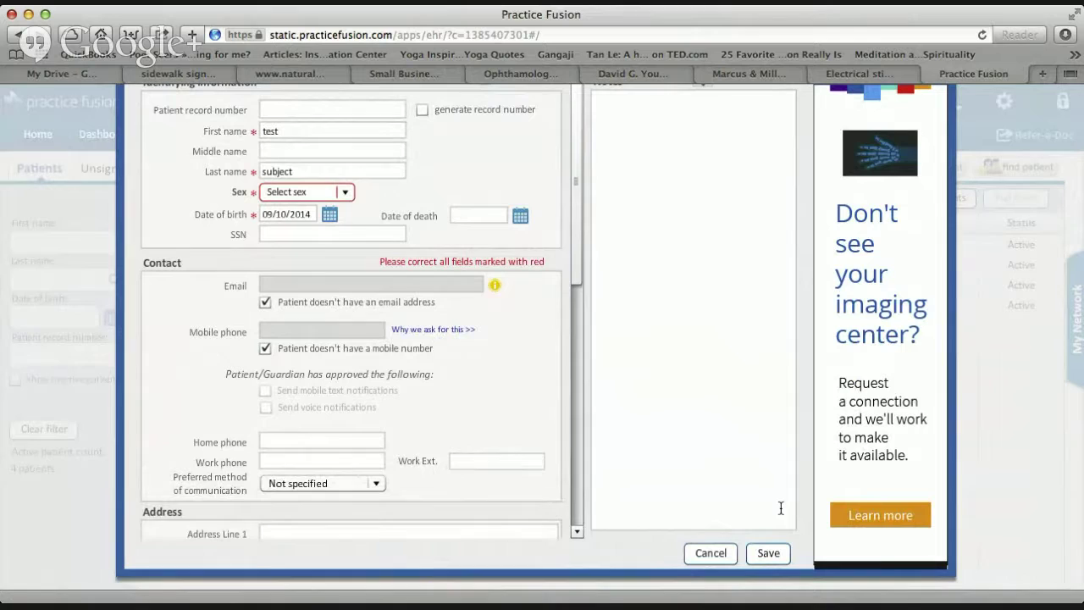
{"action": "left_click", "coordinate": [341, 194]}
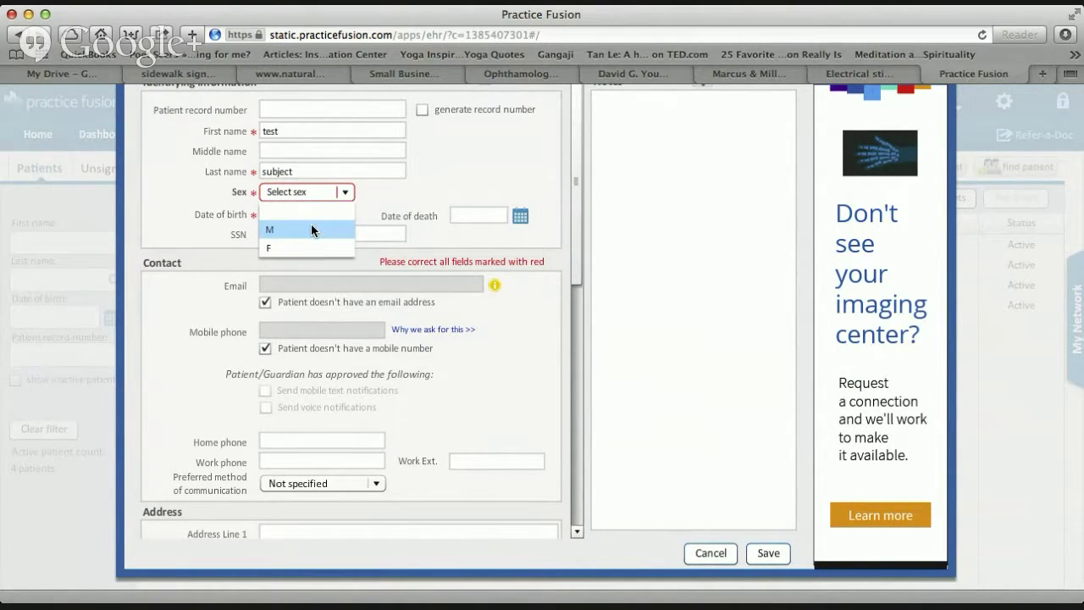
{"action": "left_click", "coordinate": [311, 224]}
{"action": "left_click", "coordinate": [770, 556]}
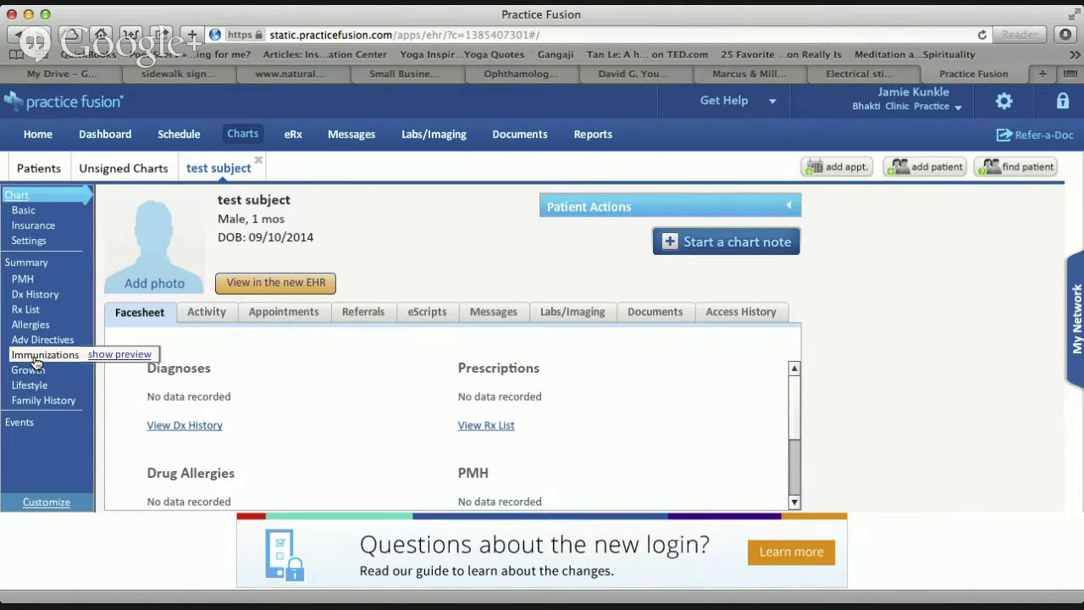
{"action": "left_click", "coordinate": [37, 362]}
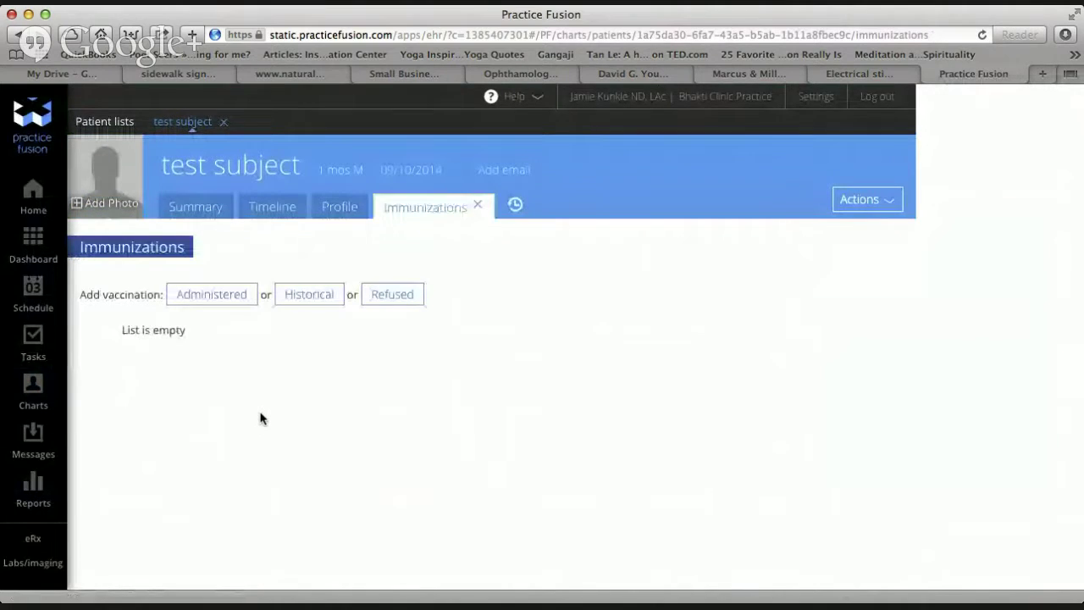
{"action": "left_click", "coordinate": [37, 208]}
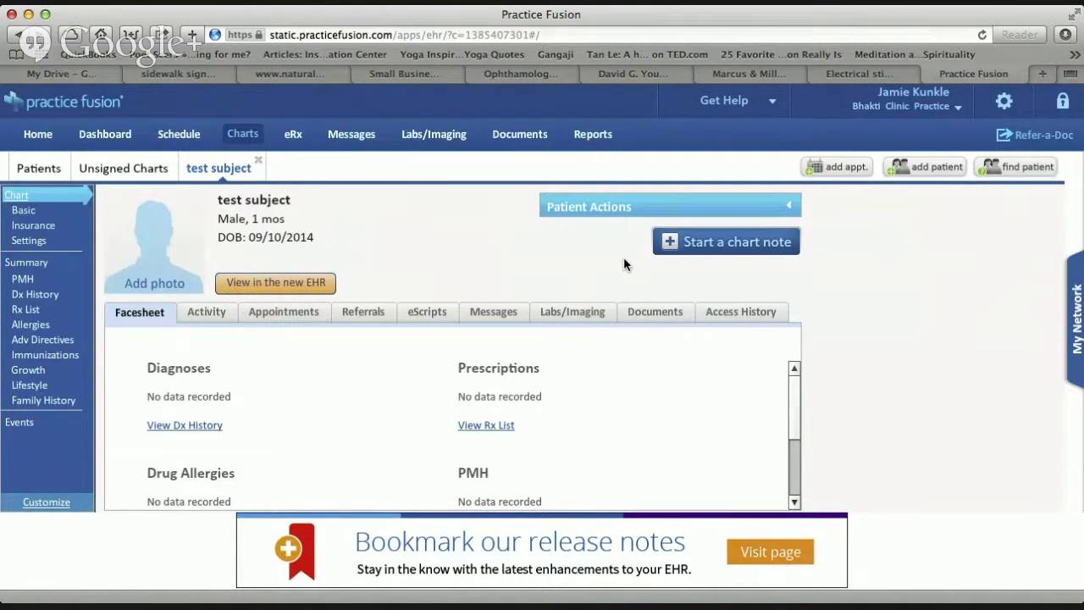
Start a SOAP Note for test subject, keeping the current provider in Seen By.
{"action": "left_click", "coordinate": [727, 243]}
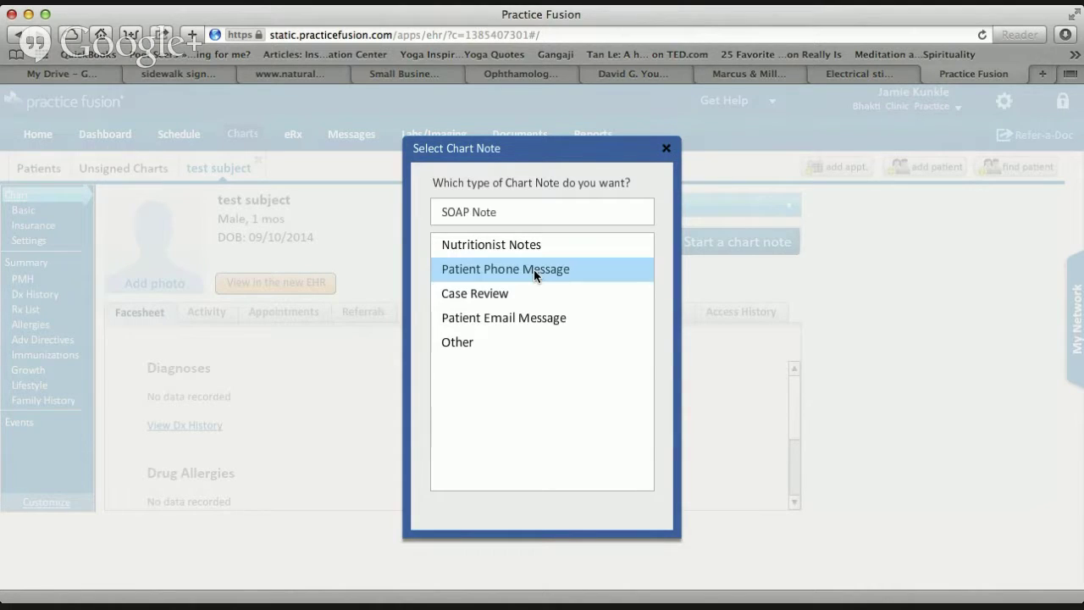
{"action": "left_click", "coordinate": [507, 223]}
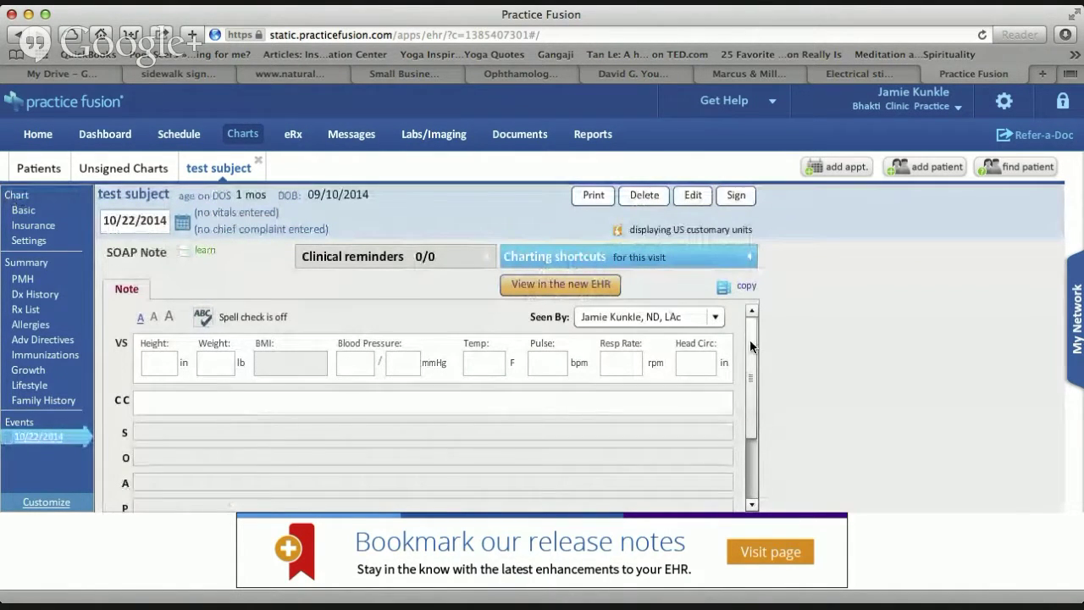
{"action": "left_click_drag", "start_coordinate": [749, 345], "coordinate": [750, 360]}
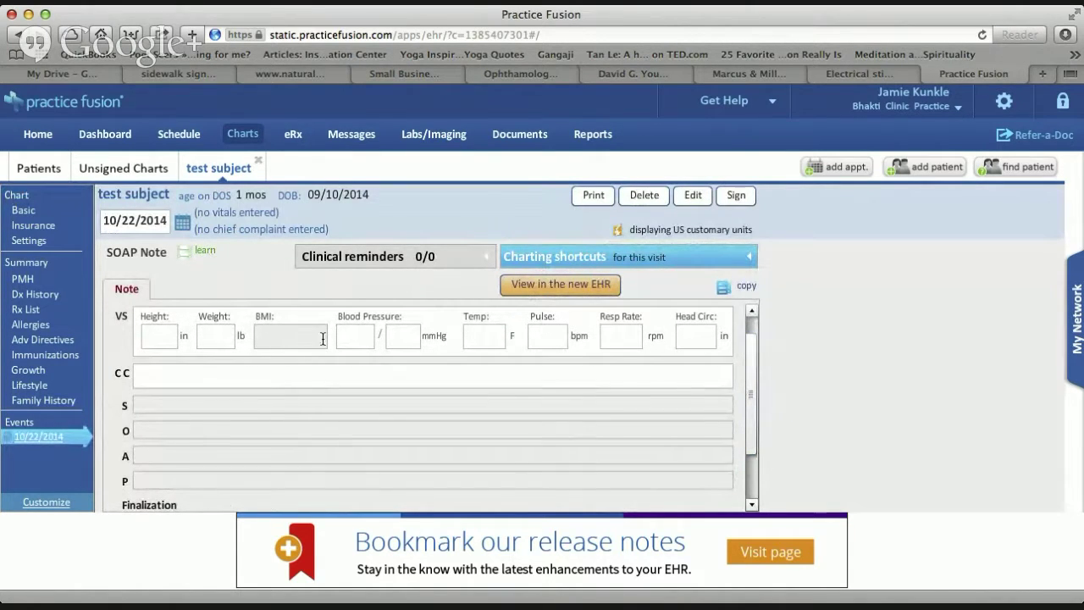
{"action": "scroll", "coordinate": [749, 370], "scroll_direction": "up", "scroll_amount": 1}
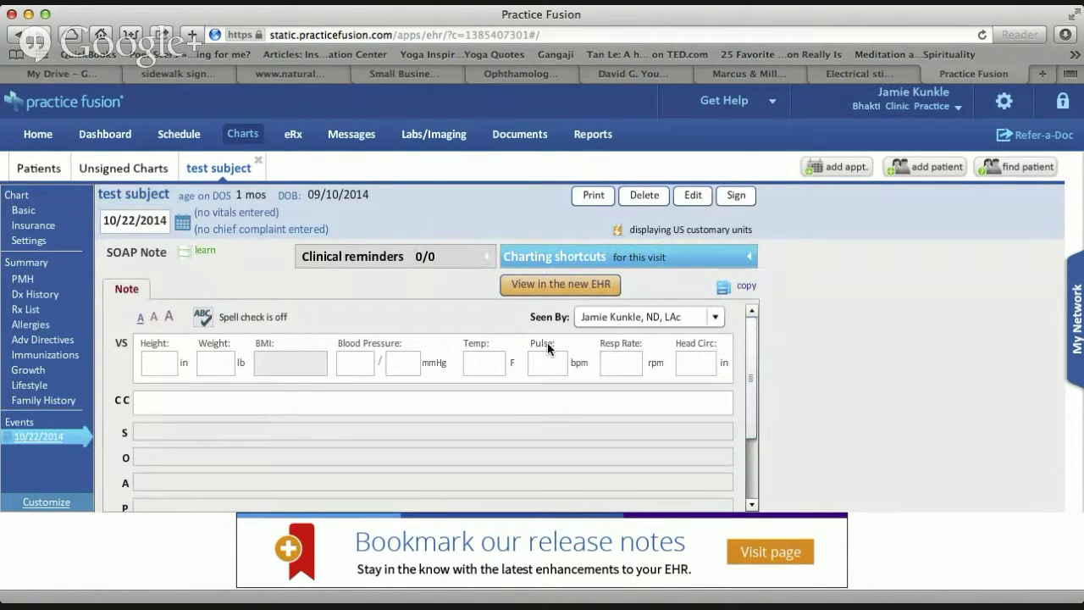
{"action": "left_click", "coordinate": [711, 317]}
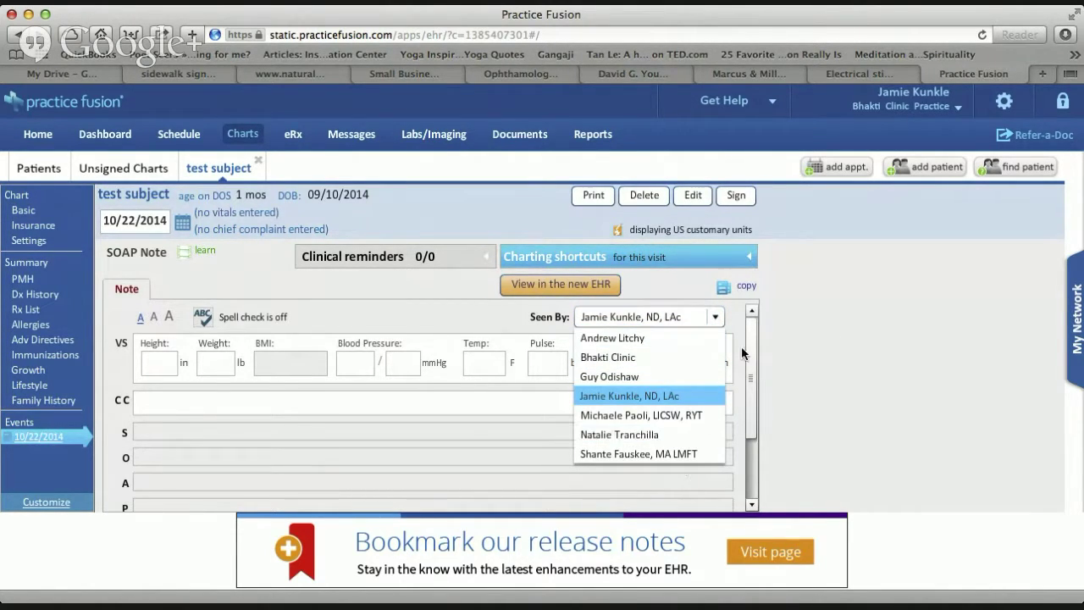
{"action": "left_click", "coordinate": [831, 334]}
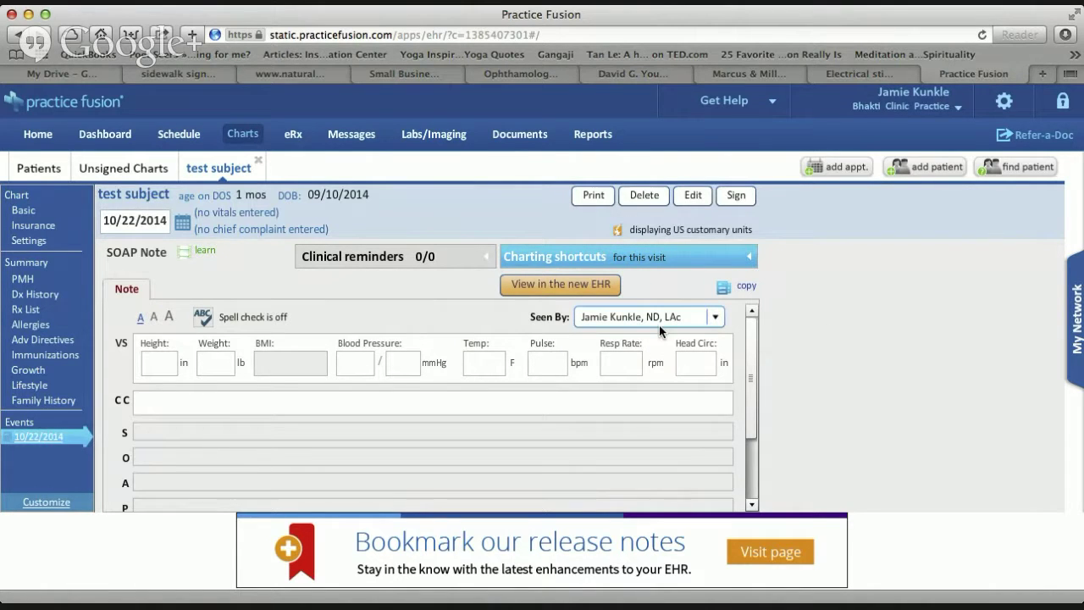
{"action": "left_click", "coordinate": [398, 399]}
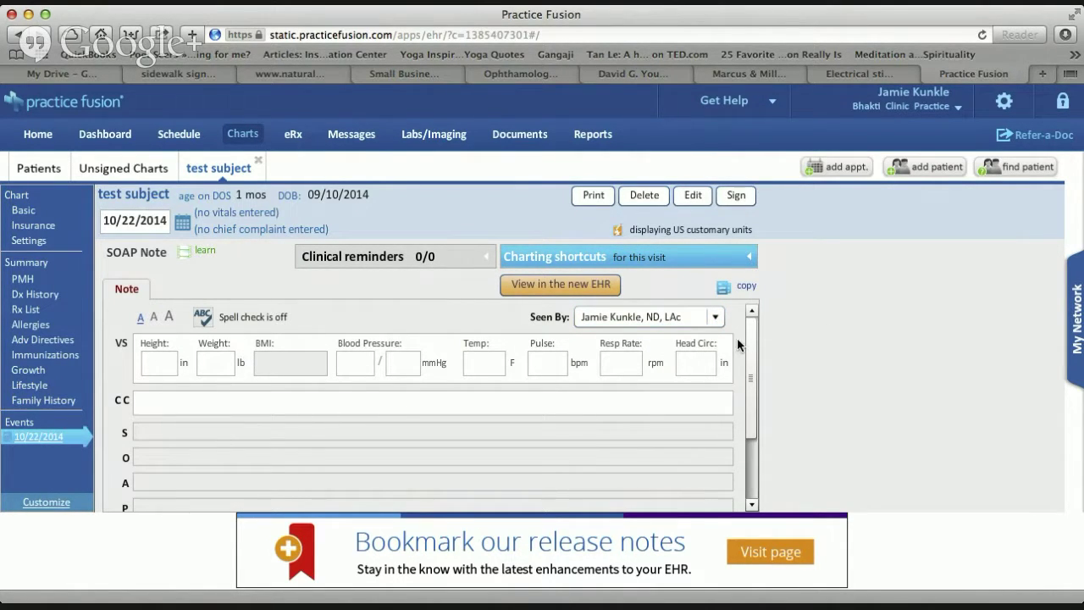
Enter 'back pain' as the chief complaint and open the Subjective section.
{"action": "left_click", "coordinate": [271, 404]}
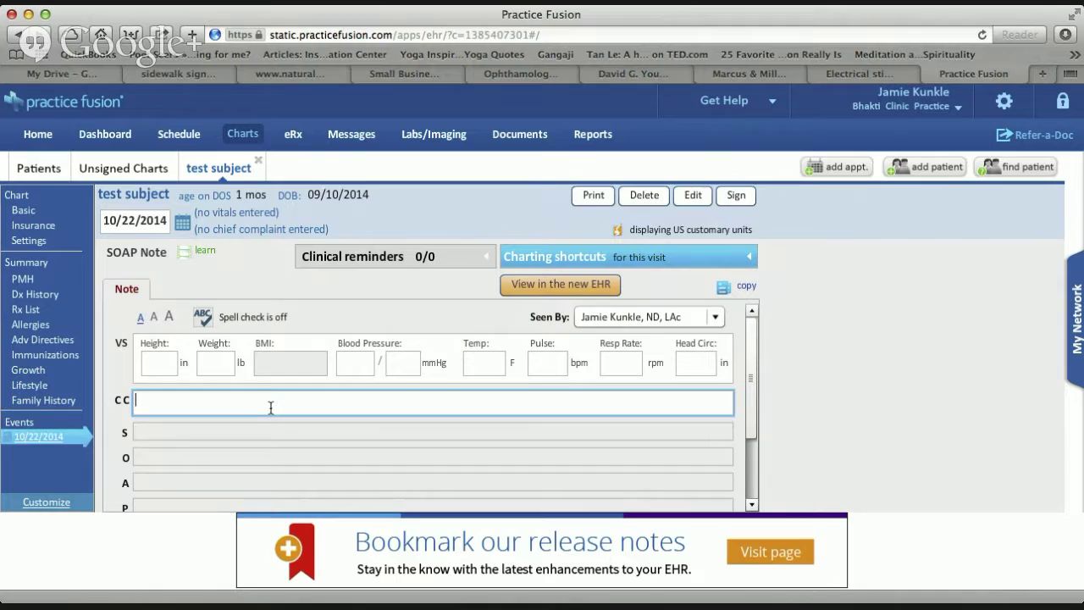
{"action": "type", "text": "back pin"}
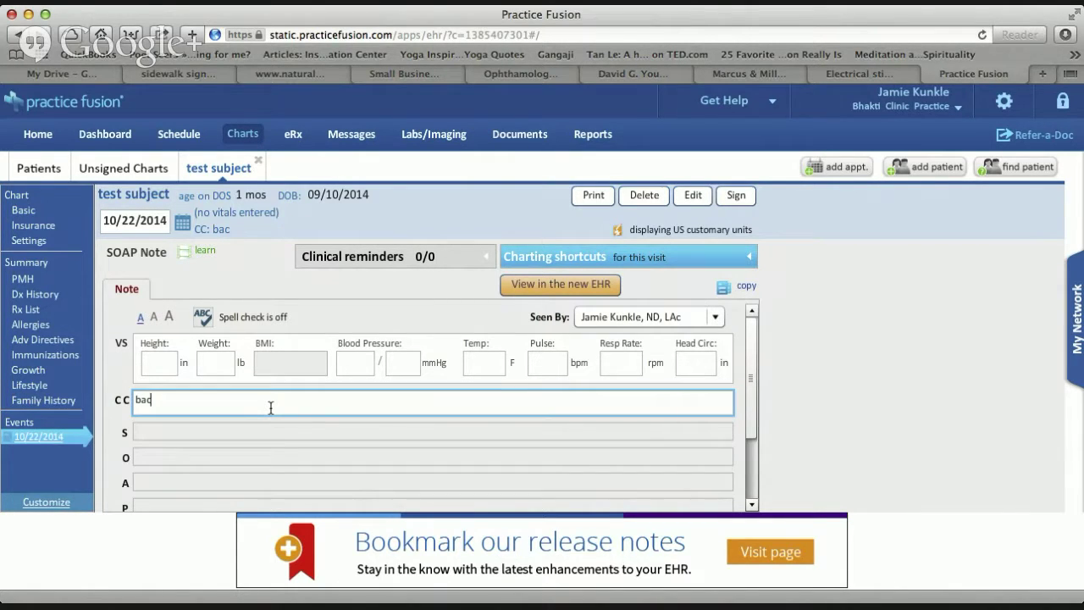
{"action": "key", "text": "BackSpace"}
{"action": "key", "text": "BackSpace"}
{"action": "type", "text": "ain"}
{"action": "left_click", "coordinate": [180, 434]}
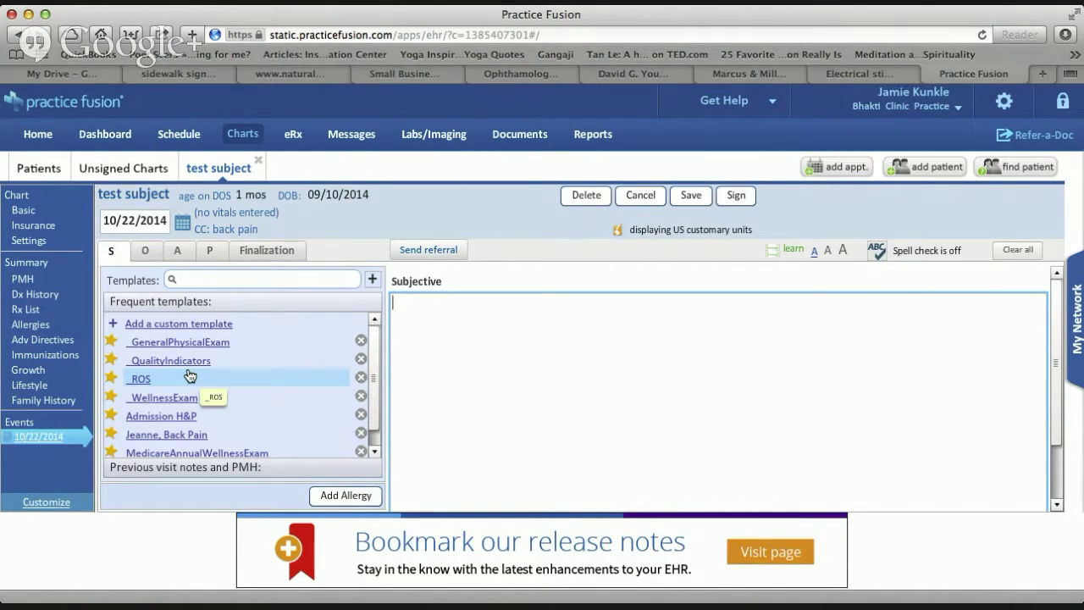
Load _WellnessExam and add the no-complaints and 'Main concern is back pan' phrases to Subjective.
{"action": "left_click", "coordinate": [157, 398]}
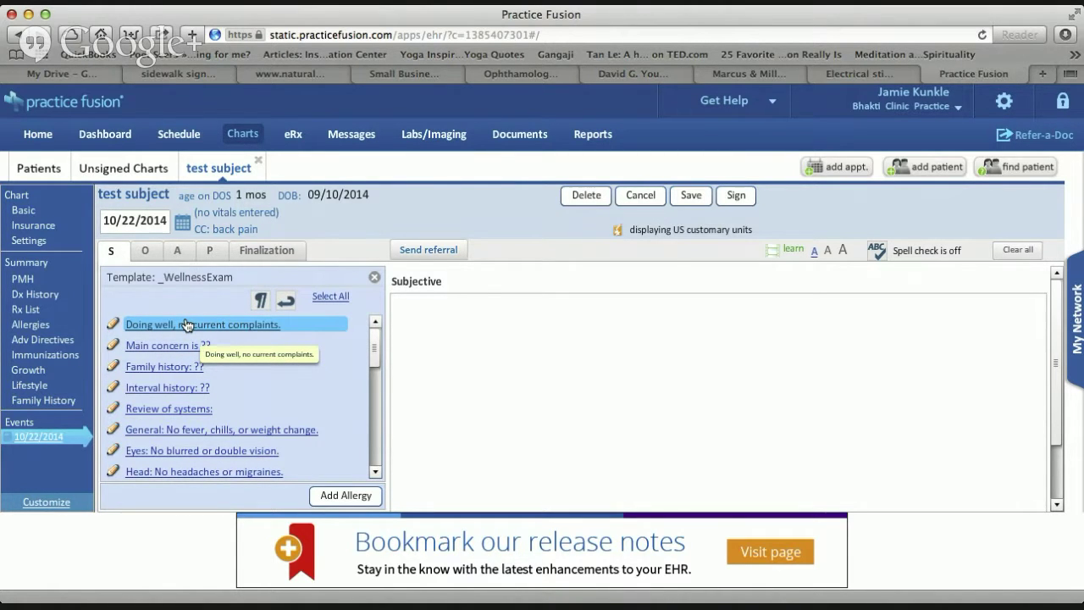
{"action": "left_click", "coordinate": [188, 325]}
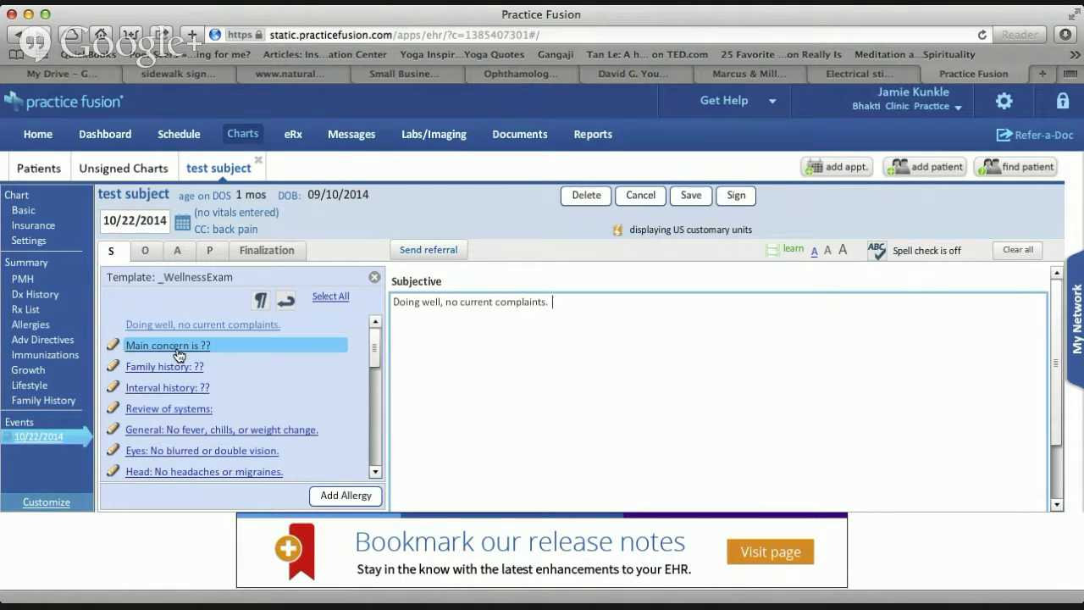
{"action": "left_click_drag", "start_coordinate": [305, 345], "coordinate": [458, 390]}
{"action": "type", "text": "b"}
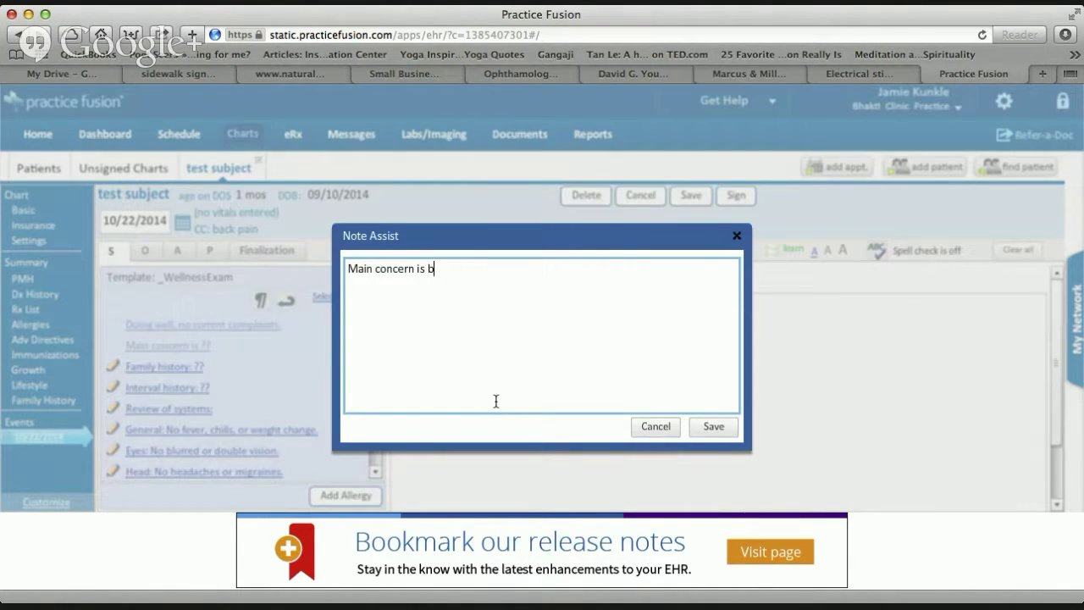
{"action": "type", "text": "ack pan"}
{"action": "key", "text": "Return"}
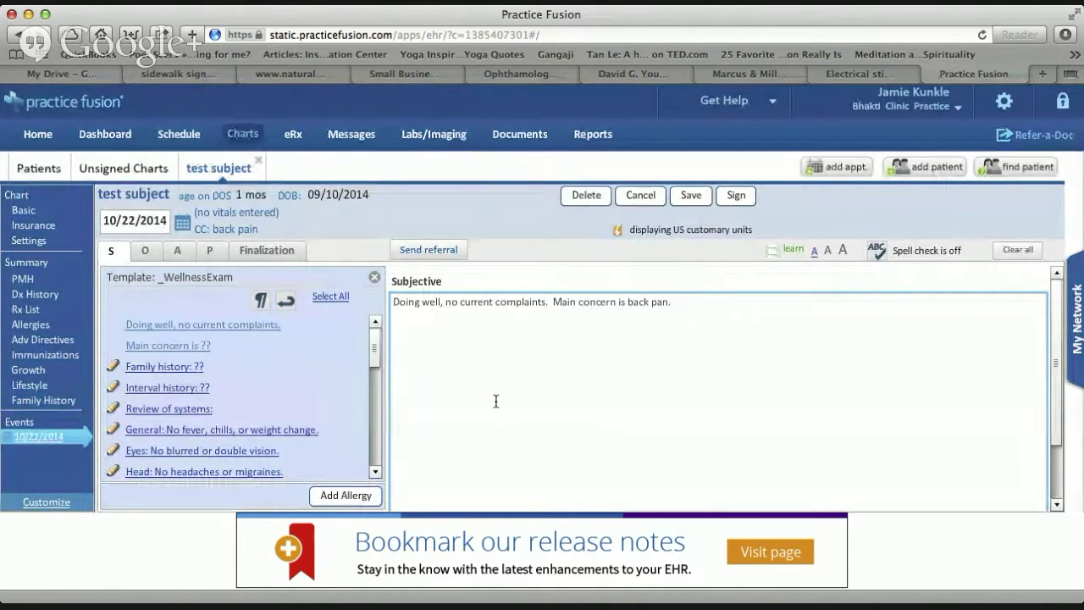
Add Review of systems with General, Eyes and Head lines, then save the note.
{"action": "left_click", "coordinate": [178, 409]}
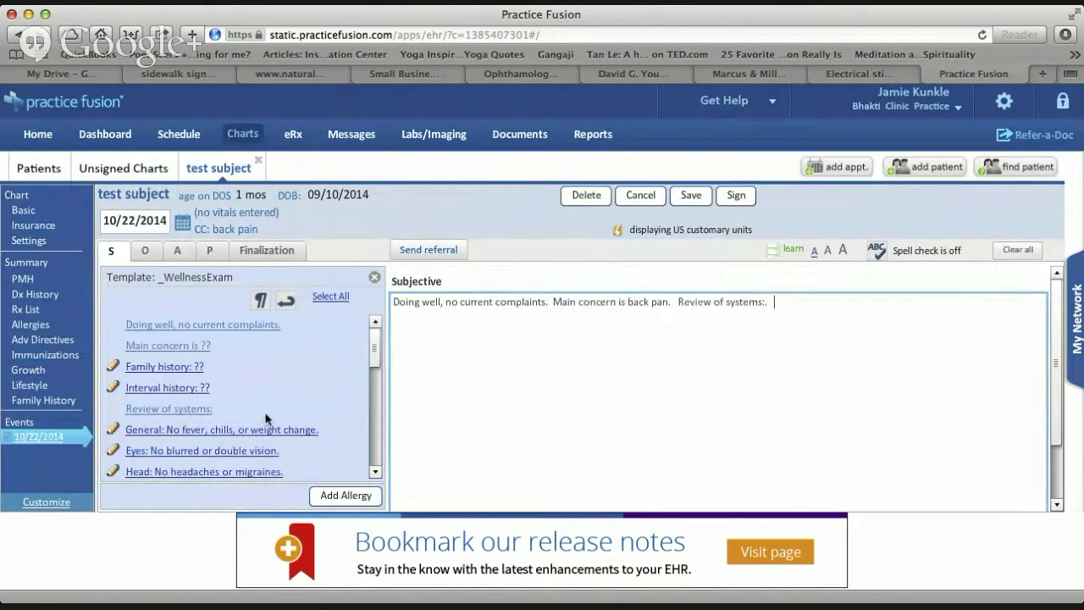
{"action": "left_click", "coordinate": [245, 432]}
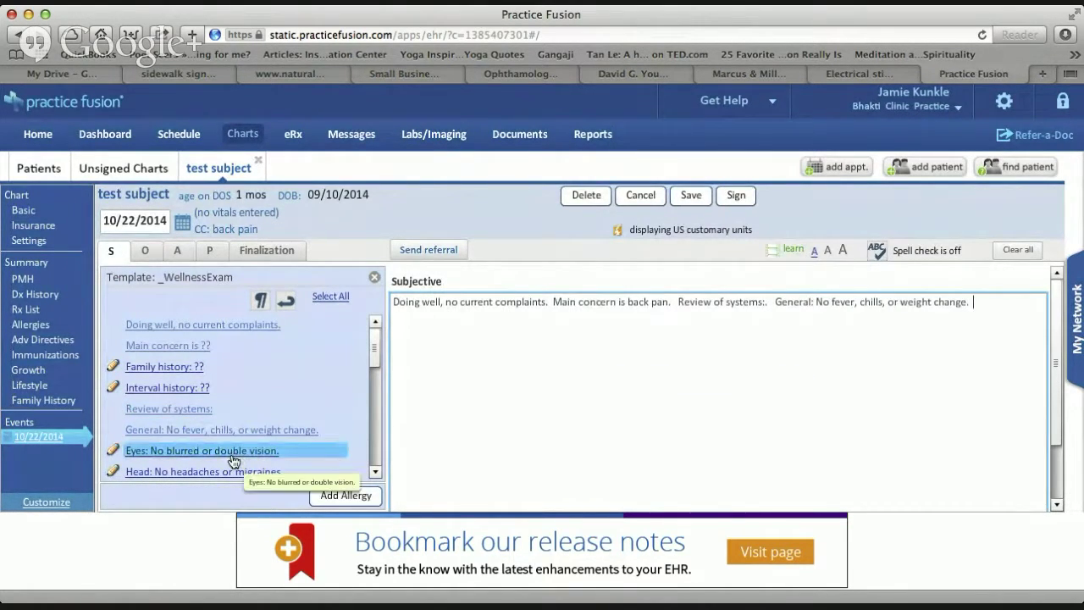
{"action": "left_click", "coordinate": [236, 457]}
{"action": "left_click", "coordinate": [227, 481]}
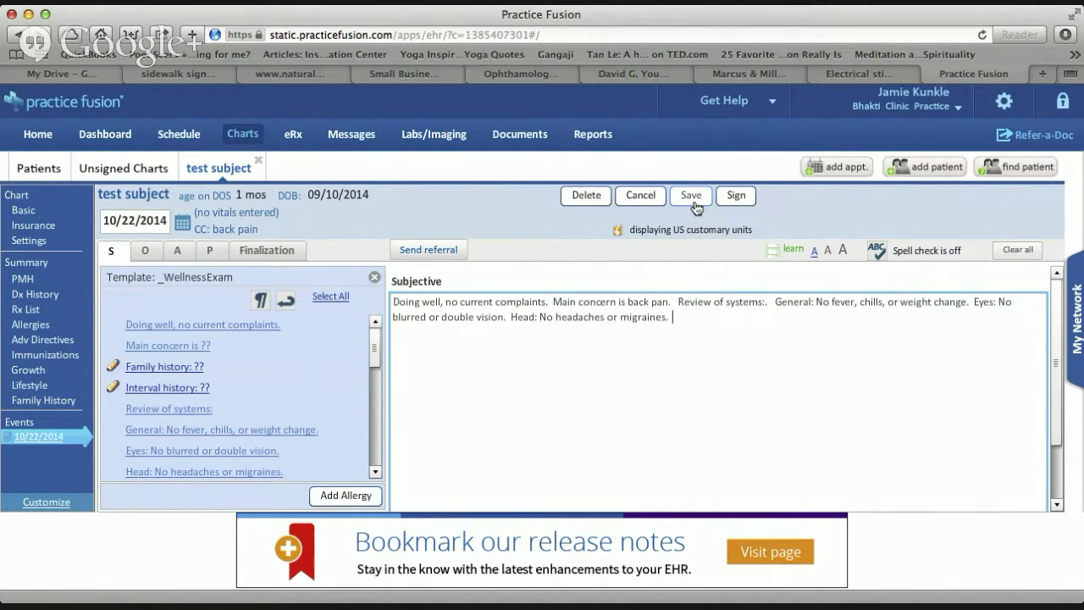
{"action": "left_click", "coordinate": [691, 203]}
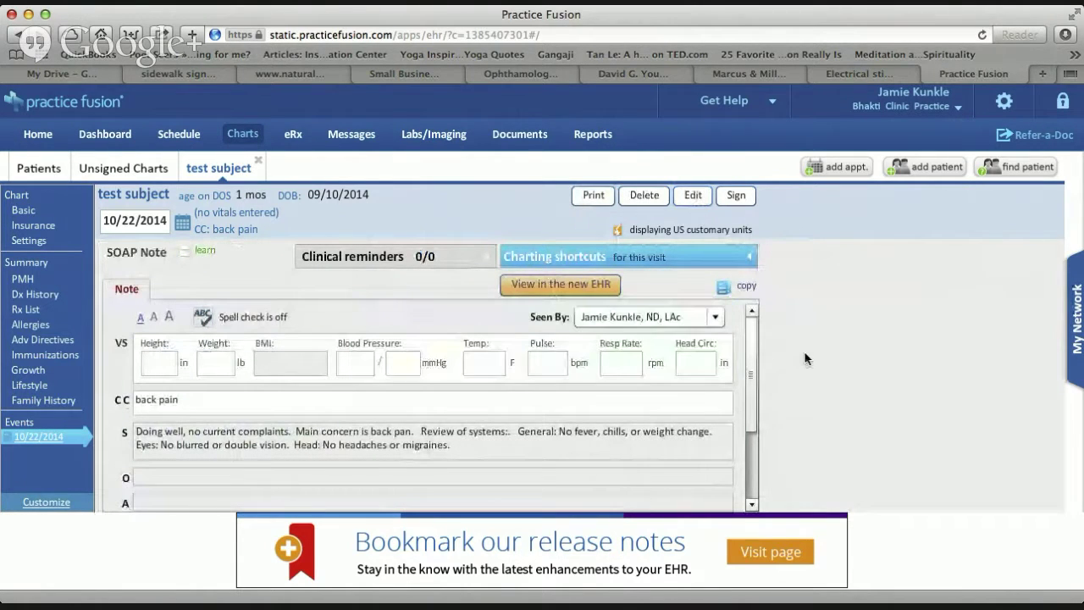
Insert normal General, Head, Eyes, Ears, Nose, Throat, Neck and Chest findings into Objective, then go to Assessment.
{"action": "scroll", "coordinate": [750, 373], "scroll_direction": "down", "scroll_amount": 2}
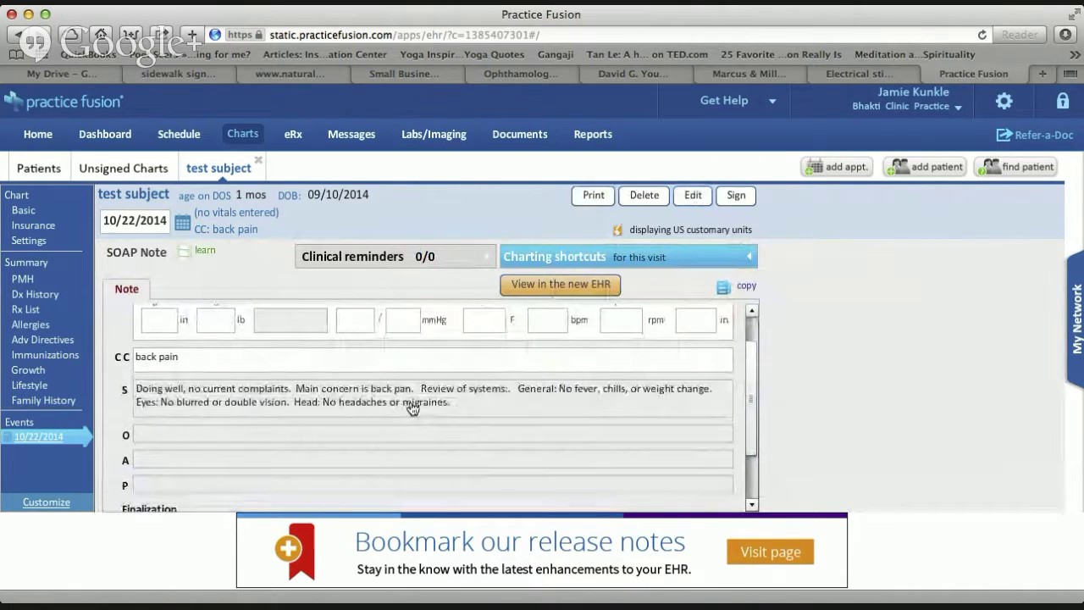
{"action": "left_click", "coordinate": [250, 437]}
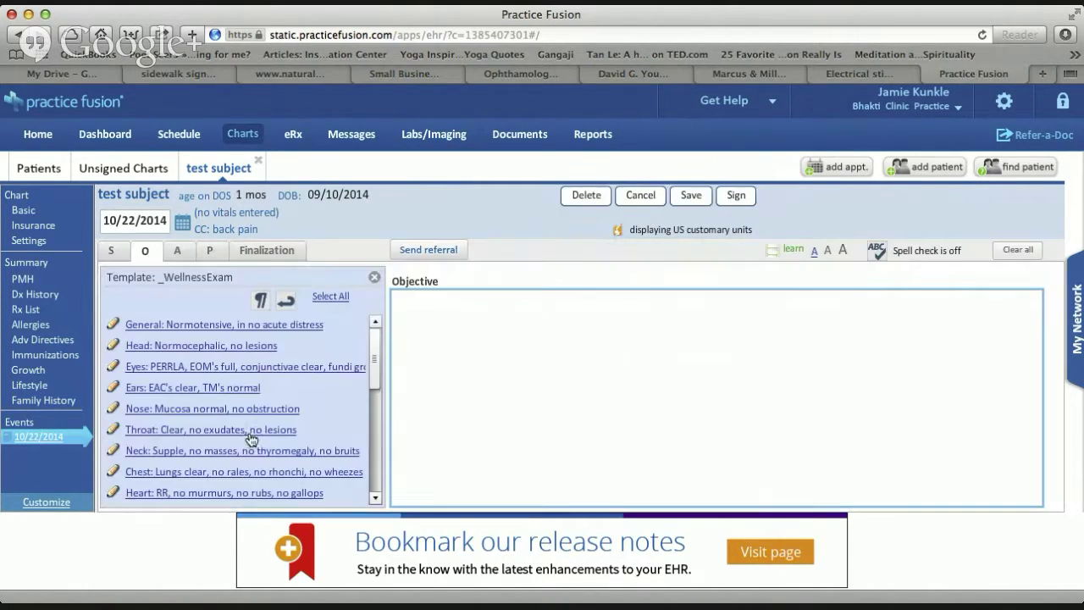
{"action": "left_click", "coordinate": [262, 326]}
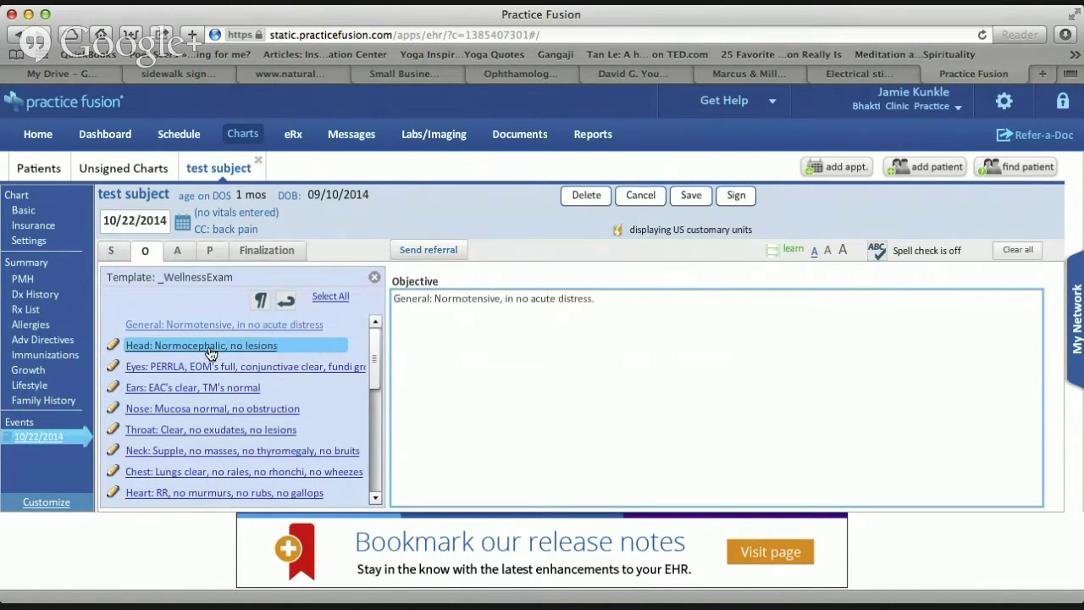
{"action": "left_click", "coordinate": [212, 347]}
{"action": "left_click", "coordinate": [204, 372]}
{"action": "left_click", "coordinate": [200, 388]}
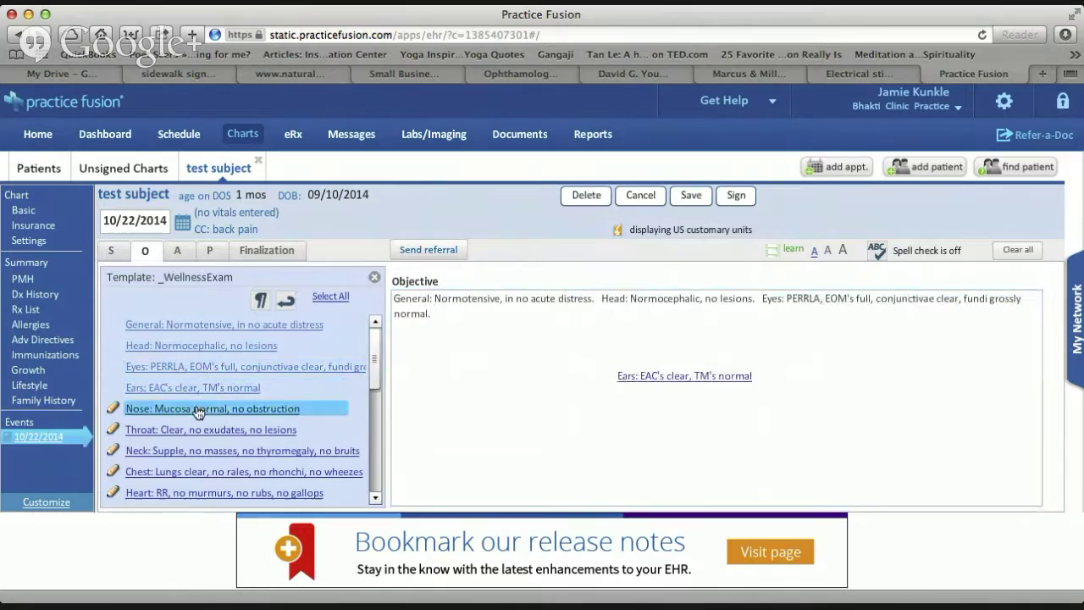
{"action": "left_click", "coordinate": [198, 409]}
{"action": "left_click", "coordinate": [193, 430]}
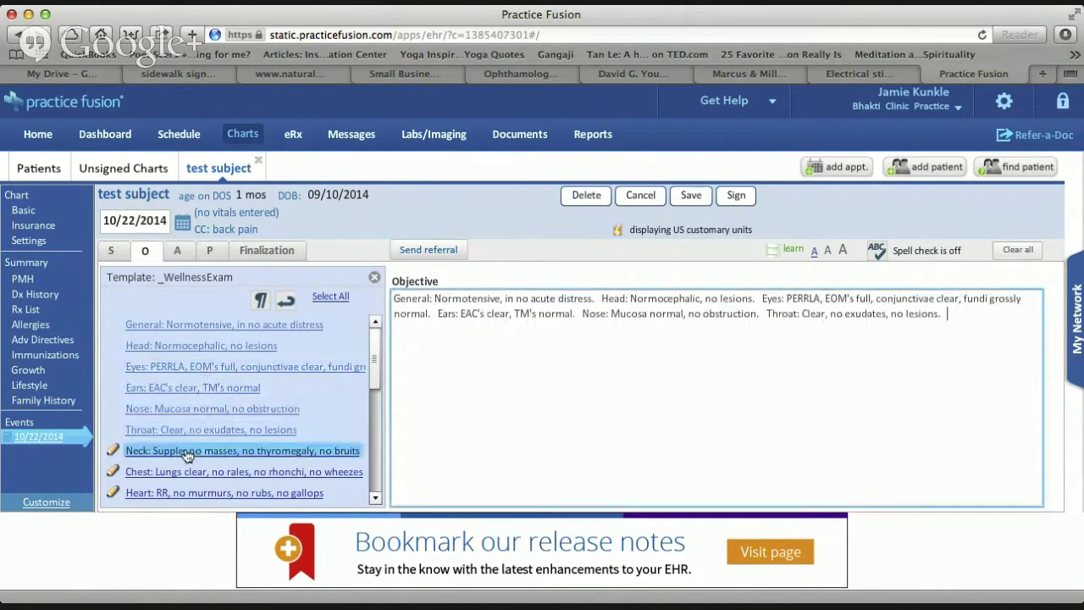
{"action": "left_click", "coordinate": [187, 451]}
{"action": "left_click", "coordinate": [184, 477]}
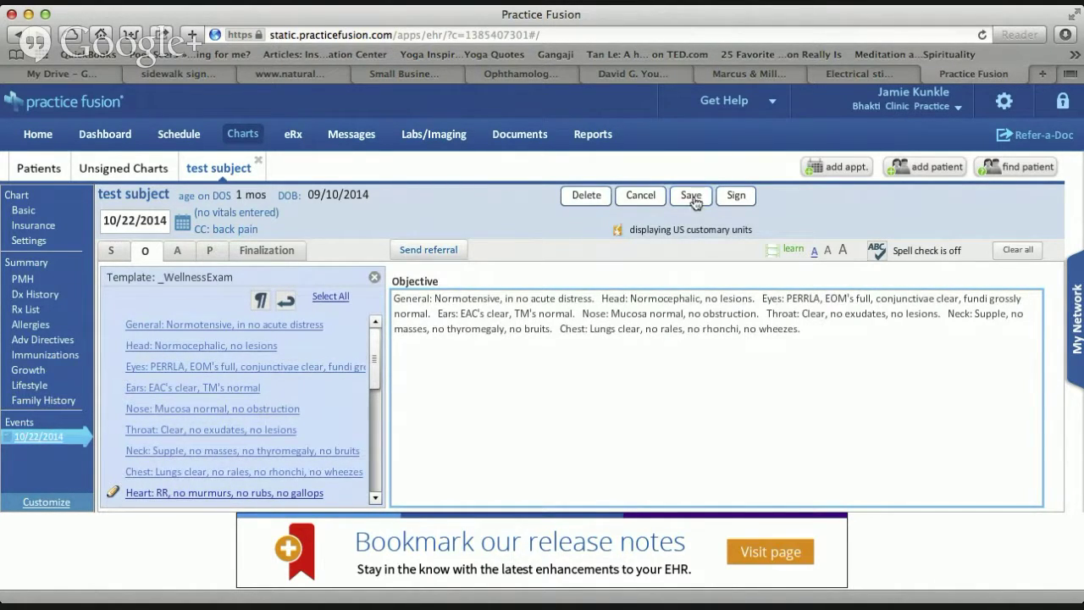
{"action": "left_click", "coordinate": [177, 251]}
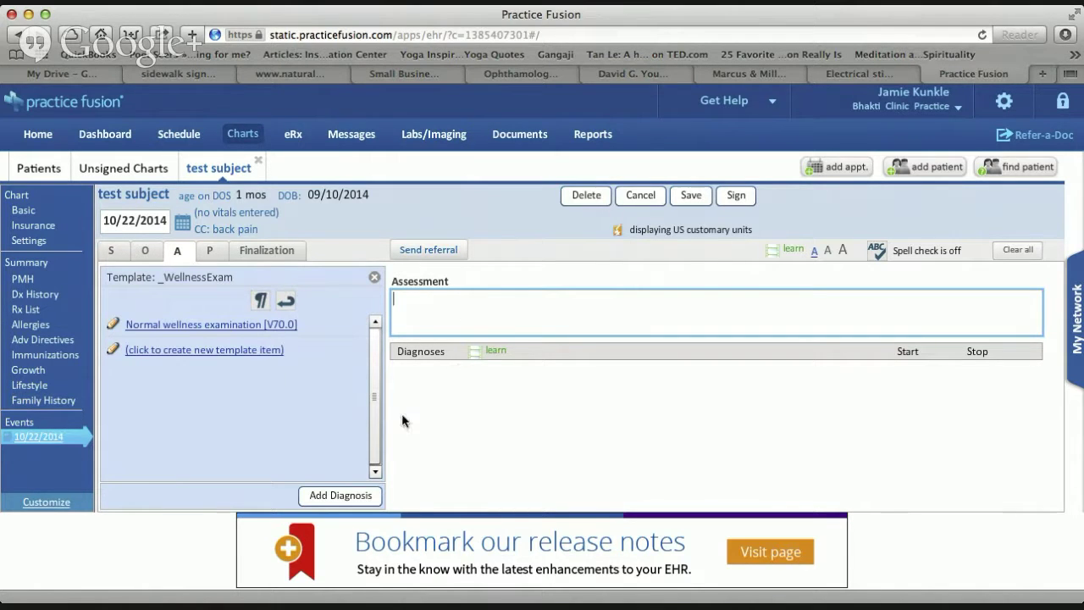
Search diagnosis code 724.2 and save (724.2) Lumbago to the Assessment.
{"action": "left_click", "coordinate": [329, 500]}
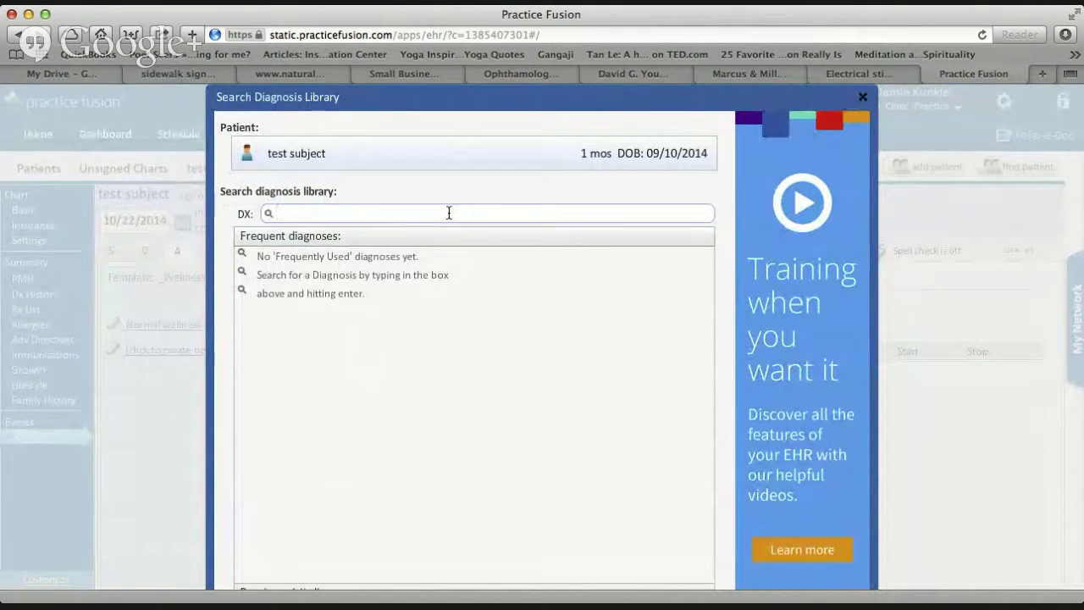
{"action": "type", "text": "724."}
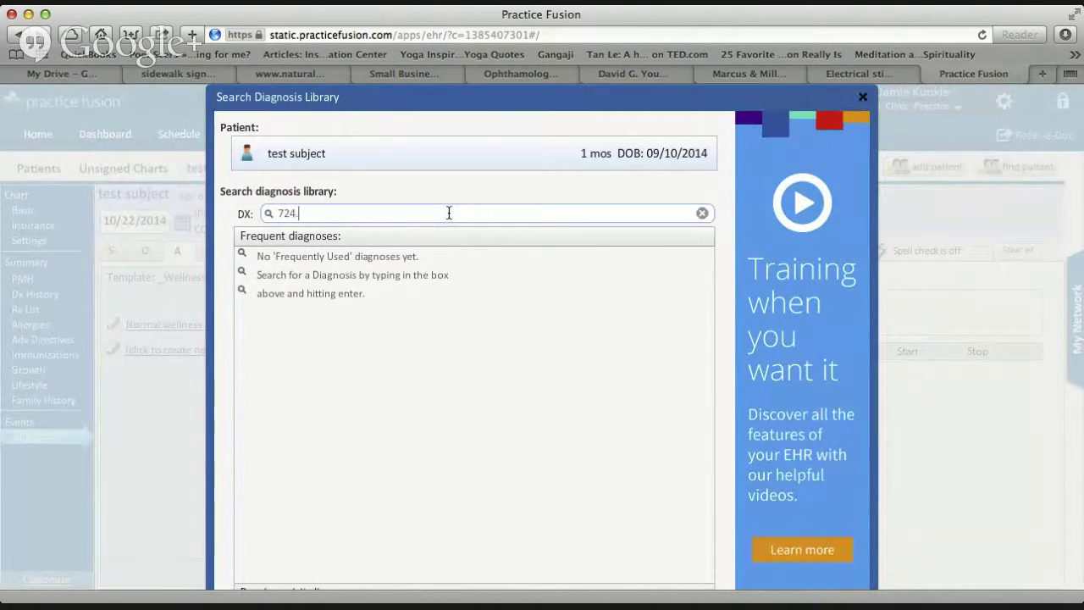
{"action": "type", "text": "2"}
{"action": "key", "text": "Return"}
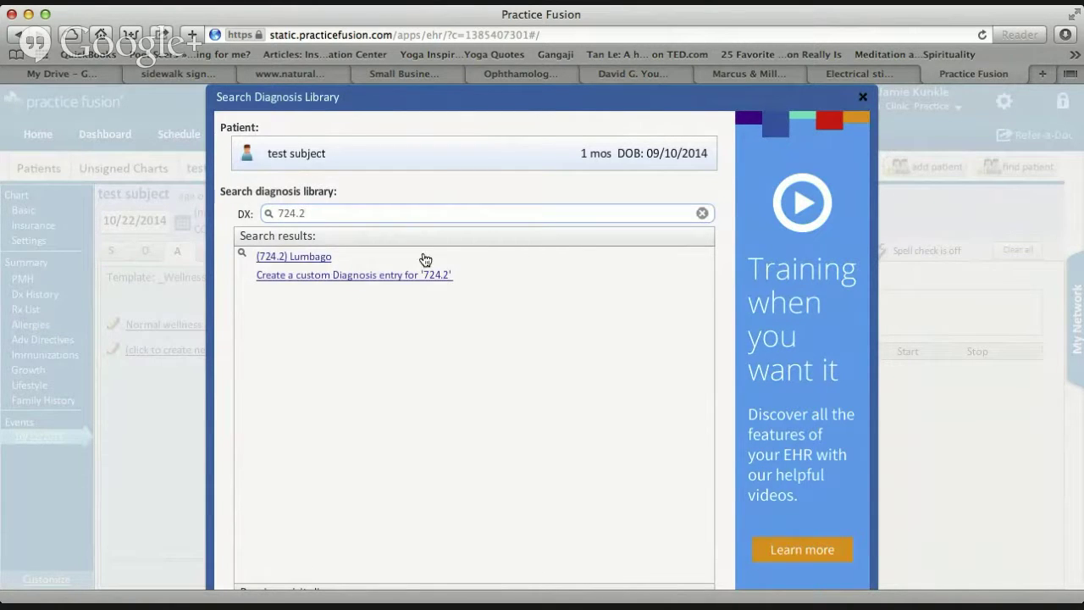
{"action": "left_click", "coordinate": [306, 258]}
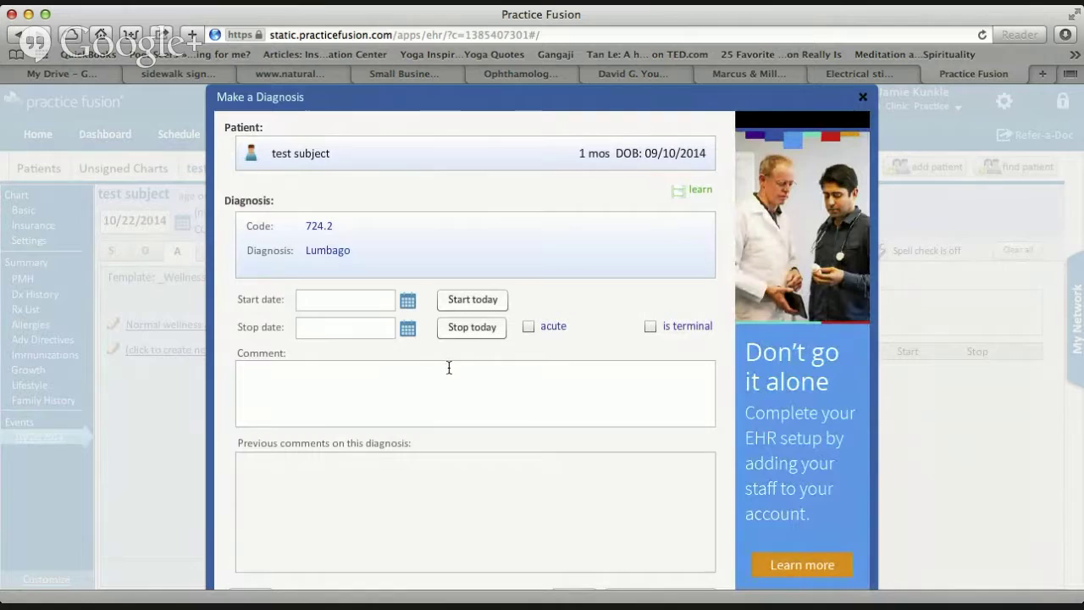
{"action": "left_click", "coordinate": [323, 388]}
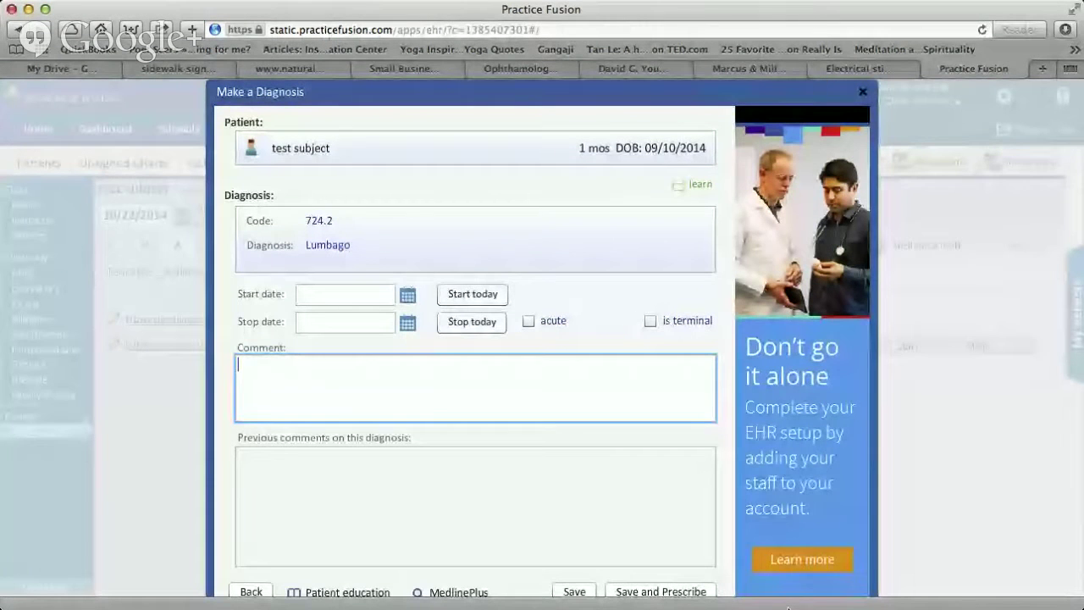
{"action": "left_click", "coordinate": [576, 591]}
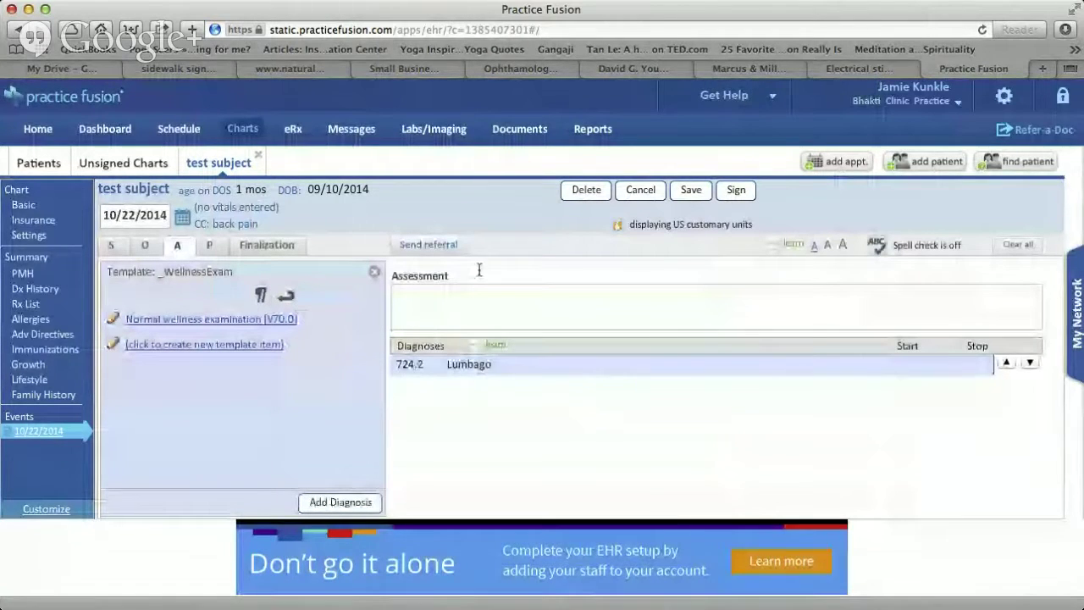
Enter 'Patient comes in wit back pain' as the Assessment and save the chart.
{"action": "left_click", "coordinate": [456, 298]}
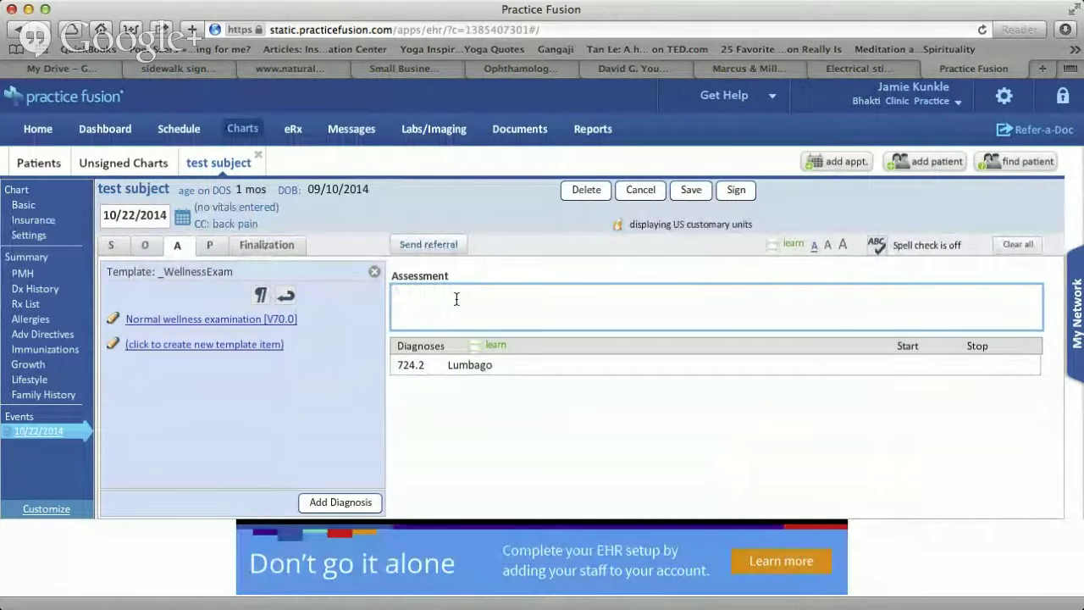
{"action": "type", "text": "Patie"}
{"action": "key", "text": "BackSpace"}
{"action": "key", "text": "BackSpace"}
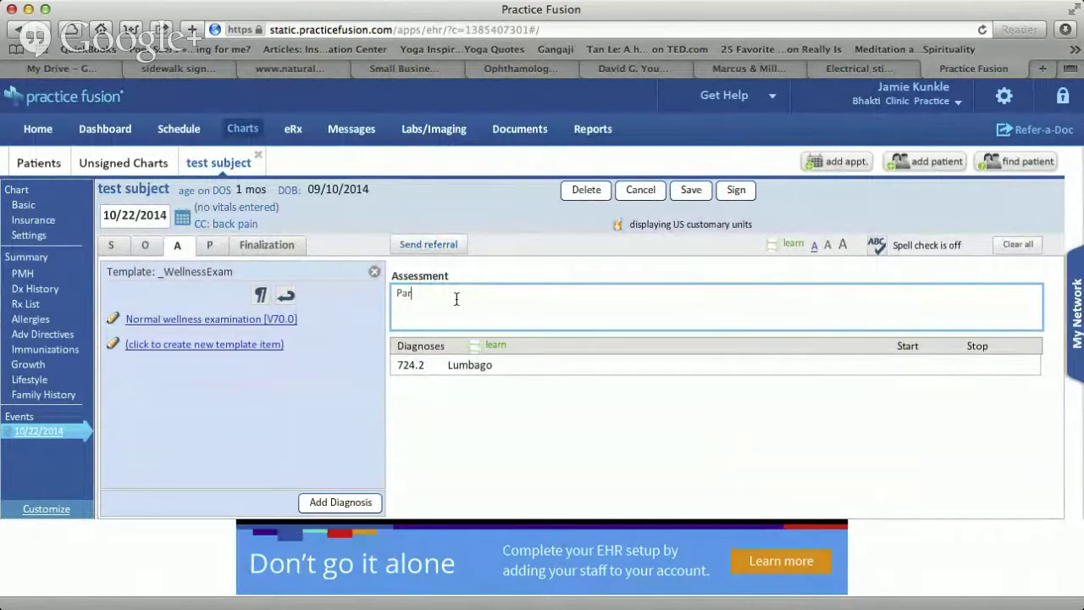
{"action": "type", "text": "ient cmopl"}
{"action": "key", "text": "BackSpace"}
{"action": "key", "text": "BackSpace"}
{"action": "key", "text": "BackSpace"}
{"action": "key", "text": "BackSpace"}
{"action": "key", "text": "BackSpace"}
{"action": "type", "text": "omes inwt bc"}
{"action": "key", "text": "BackSpace"}
{"action": "key", "text": "BackSpace"}
{"action": "key", "text": "BackSpace"}
{"action": "key", "text": "BackSpace"}
{"action": "key", "text": "BackSpace"}
{"action": "type", "text": "wit back pain"}
{"action": "left_click", "coordinate": [696, 195]}
{"action": "left_click", "coordinate": [694, 195]}
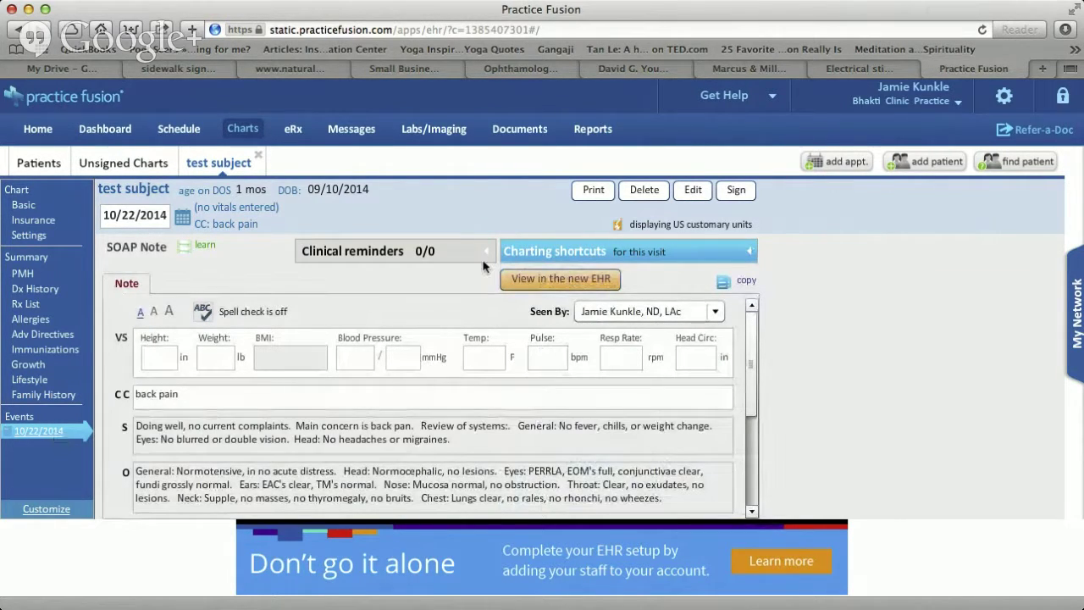
{"action": "left_click", "coordinate": [738, 254]}
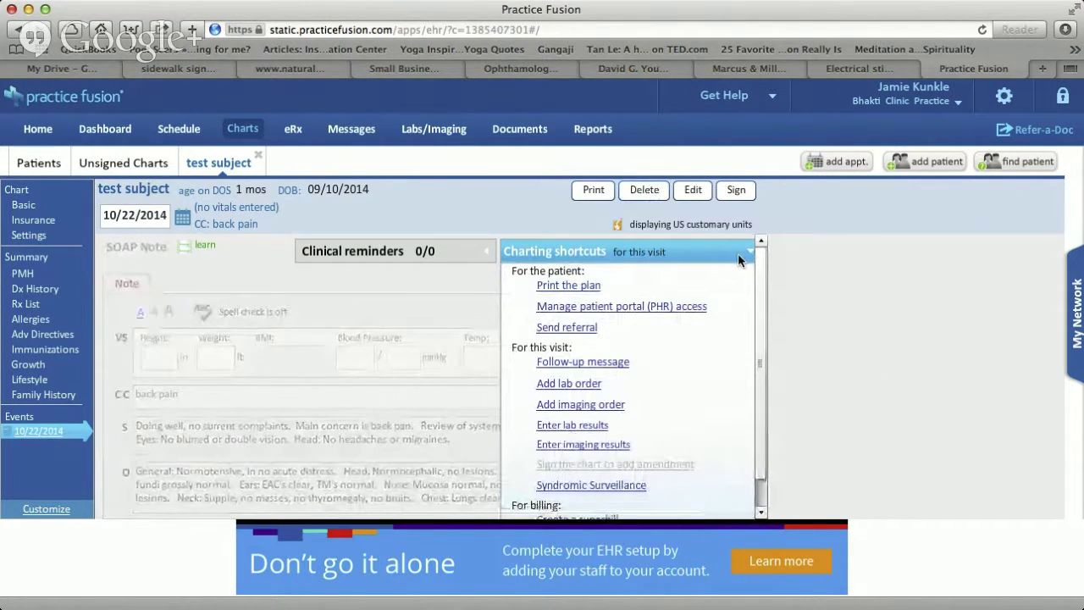
{"action": "left_click", "coordinate": [874, 375]}
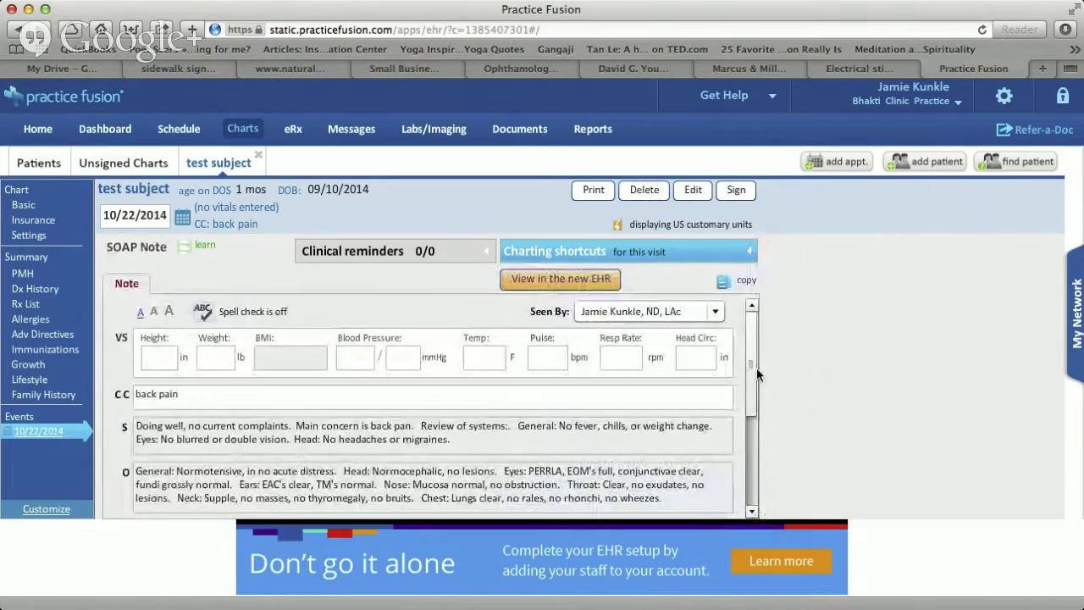
{"action": "left_click_drag", "start_coordinate": [754, 358], "coordinate": [753, 457]}
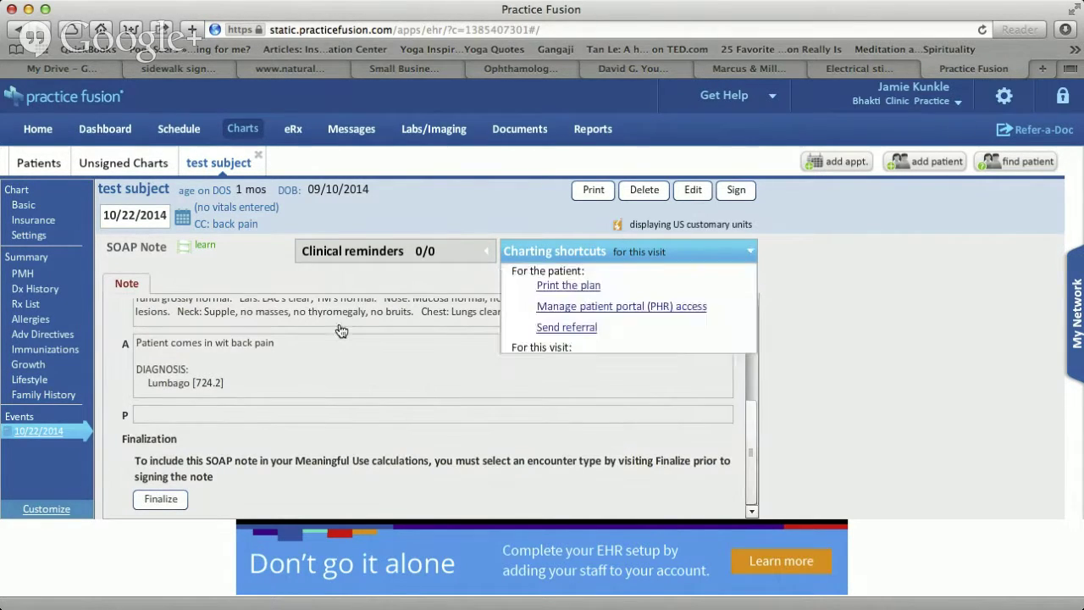
Add the 'Will get labs: ??' line to the Plan via Note Assist and save the chart.
{"action": "left_click", "coordinate": [242, 421]}
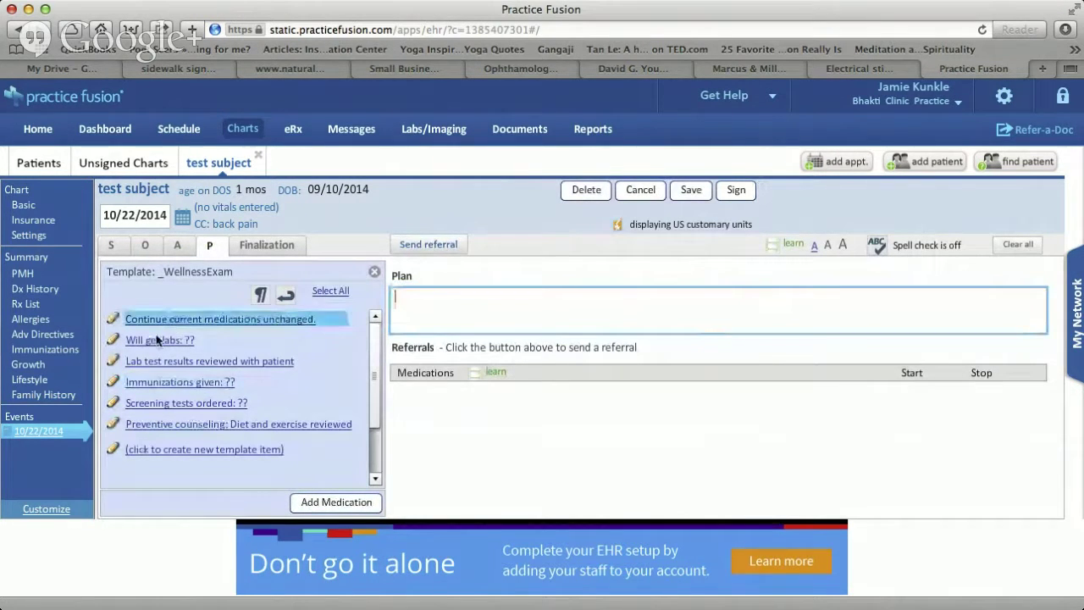
{"action": "left_click", "coordinate": [153, 339]}
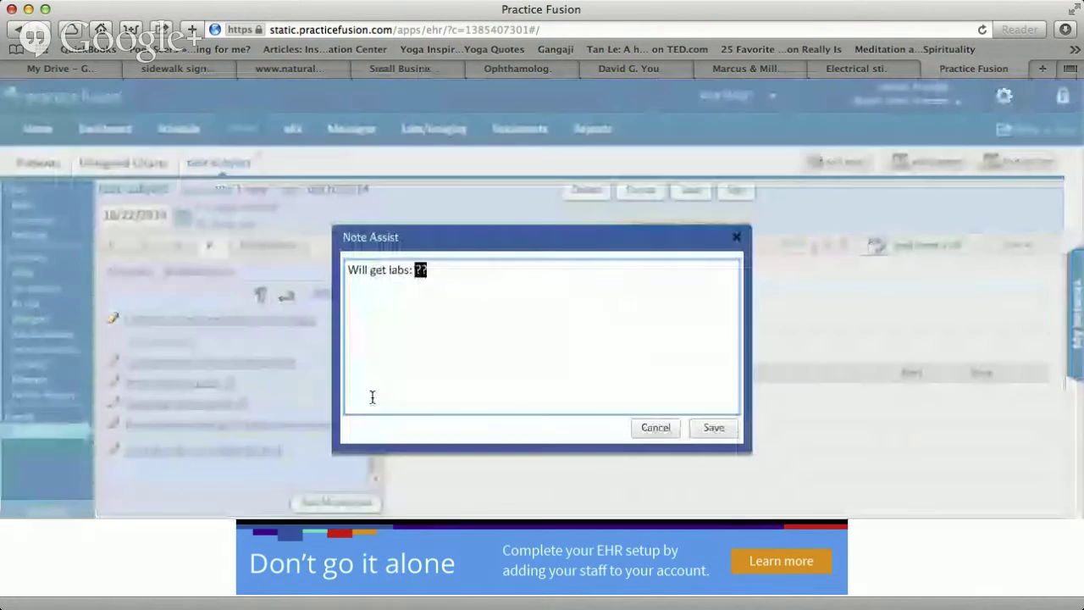
{"action": "left_click", "coordinate": [714, 428]}
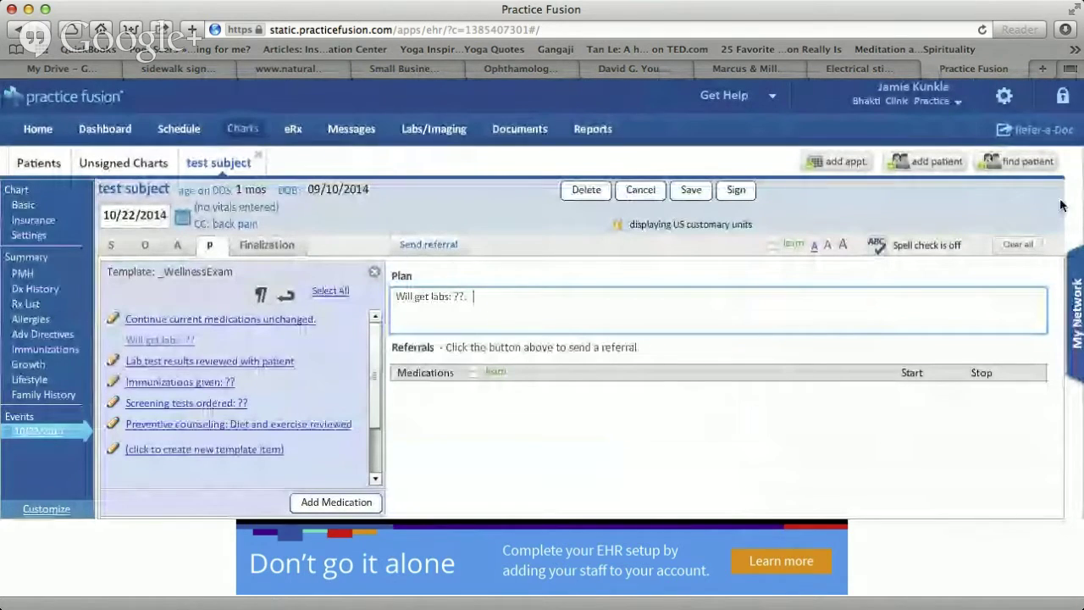
{"action": "left_click", "coordinate": [691, 191]}
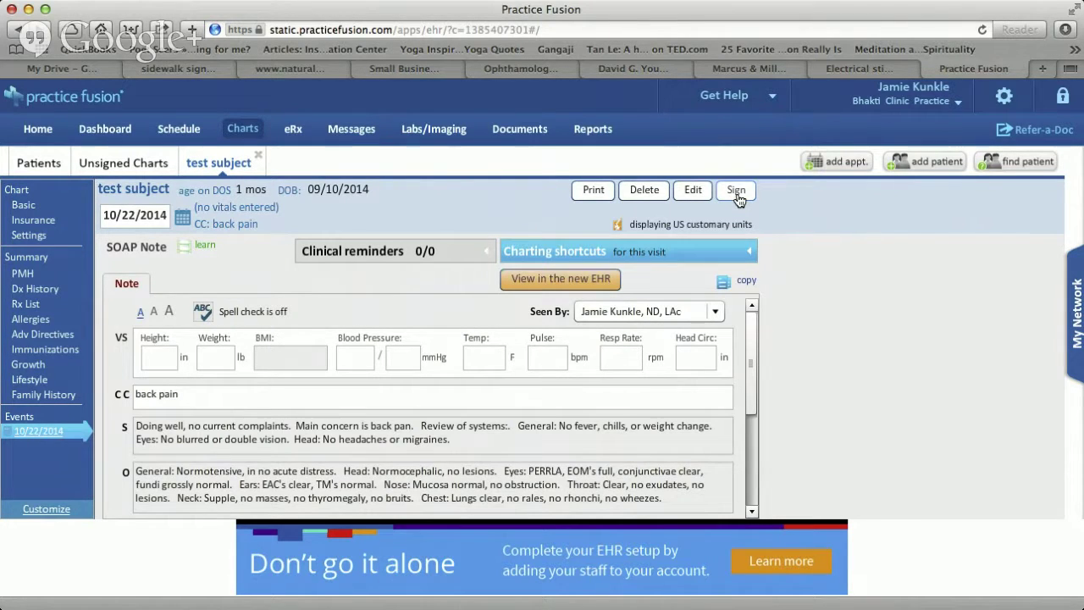
Sign the test subject's 10/22/2014 back pain SOAP note so it is finalized and locked.
{"action": "left_click", "coordinate": [736, 190]}
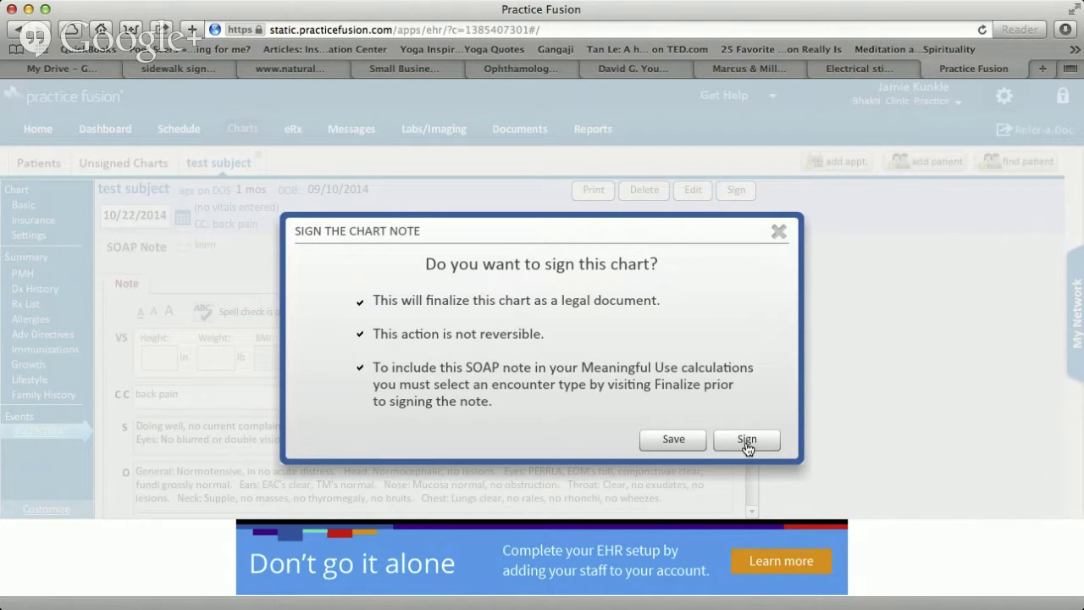
{"action": "left_click", "coordinate": [748, 442]}
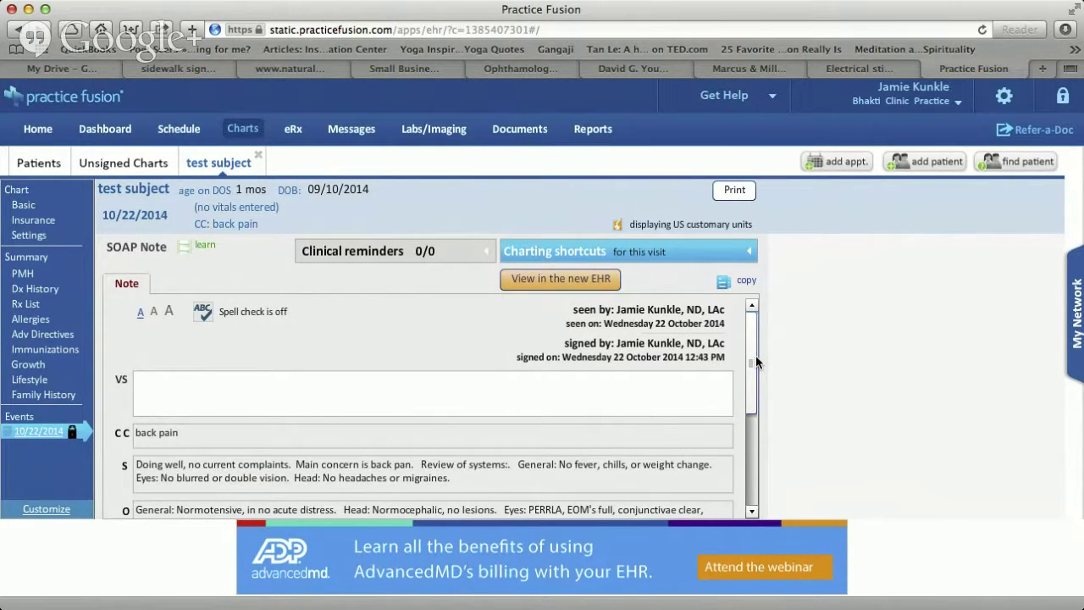
Start an amendment to the signed SOAP note, deny it and close the amendment window.
{"action": "left_click", "coordinate": [749, 251]}
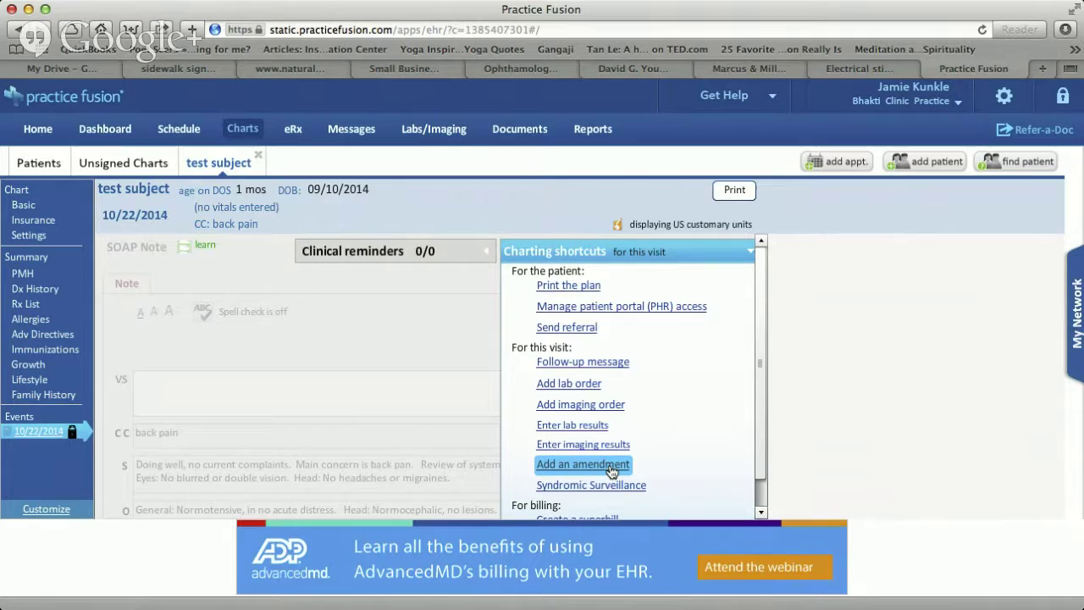
{"action": "left_click", "coordinate": [611, 471]}
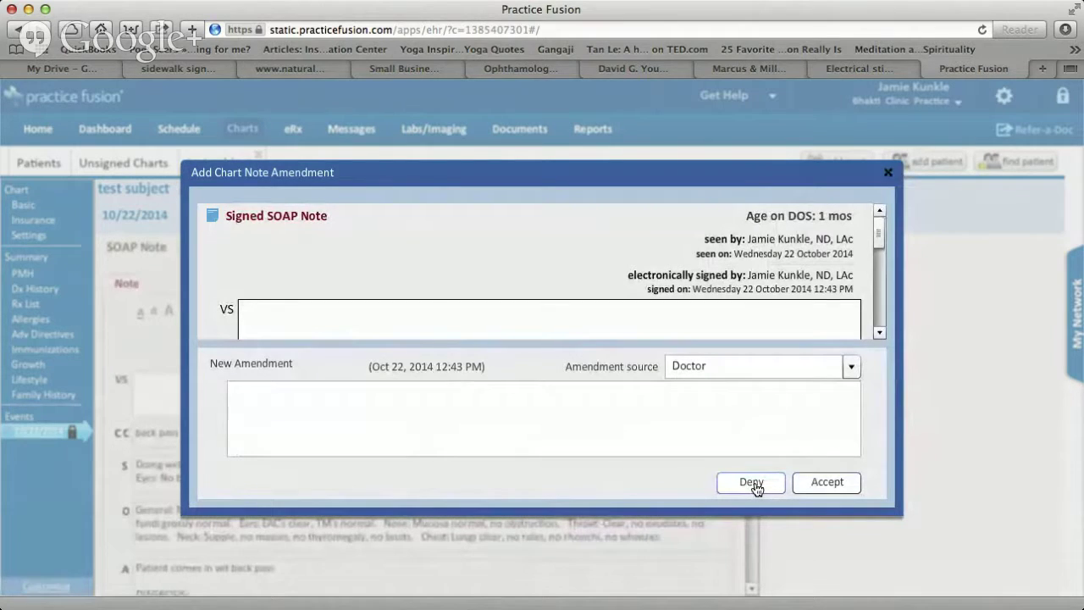
{"action": "left_click", "coordinate": [754, 485]}
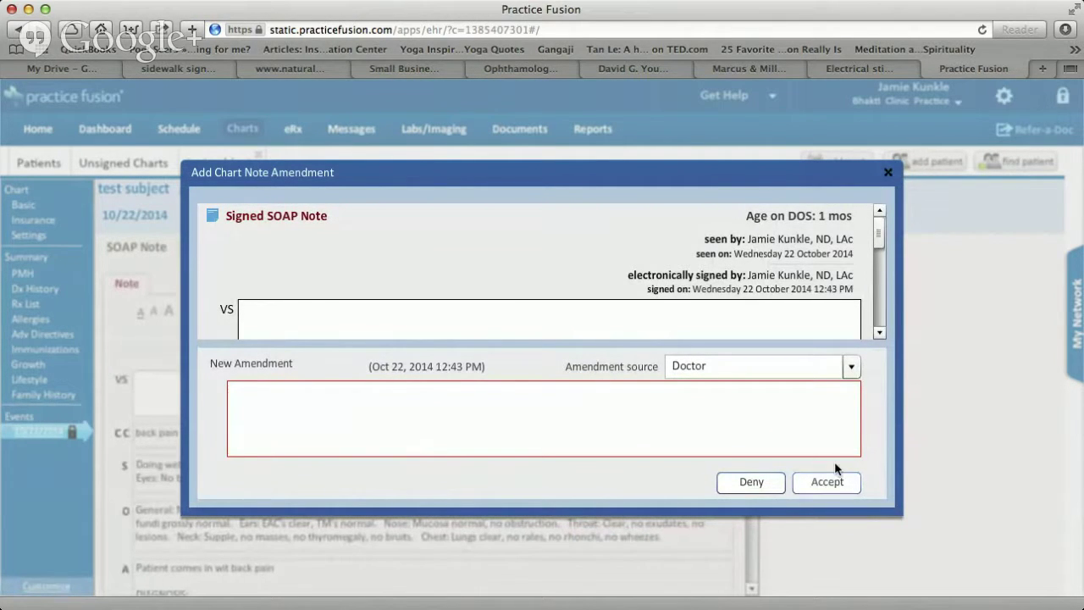
{"action": "left_click", "coordinate": [887, 173]}
{"action": "mouse_move", "coordinate": [41, 439]}
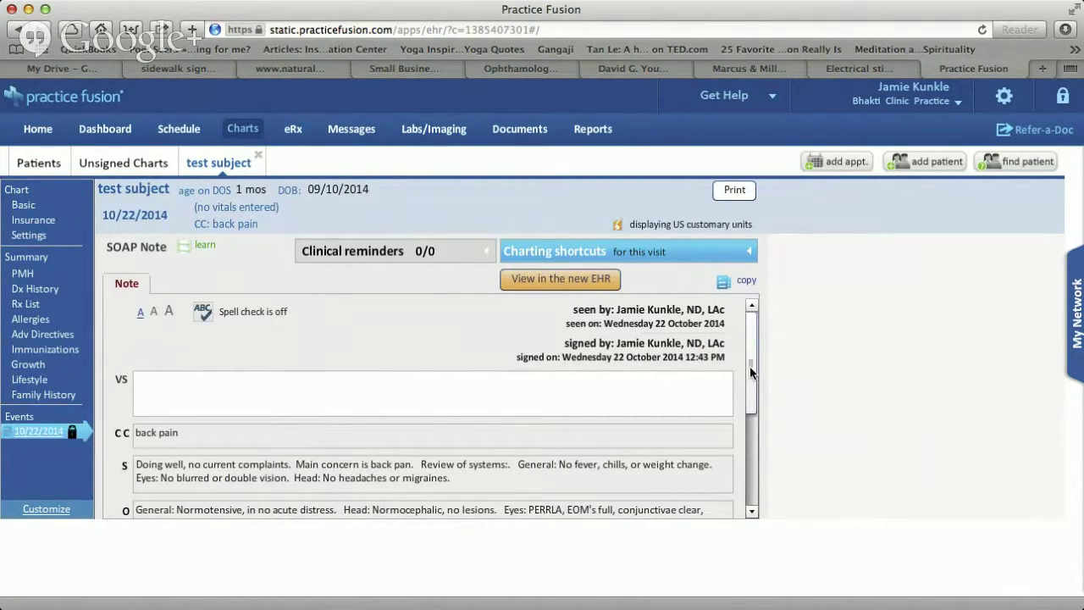
{"action": "left_click_drag", "start_coordinate": [750, 366], "coordinate": [753, 419]}
{"action": "scroll", "coordinate": [753, 419], "scroll_direction": "up", "scroll_amount": 10}
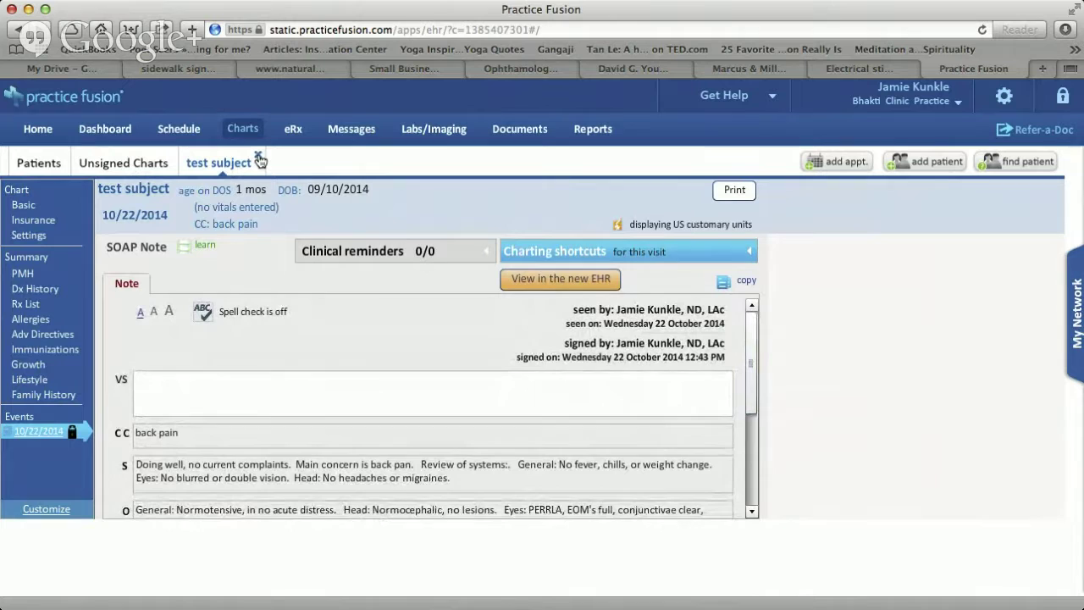
Reopen the test subject's chart from recent patients and start a new Other-type chart note.
{"action": "left_click", "coordinate": [259, 158]}
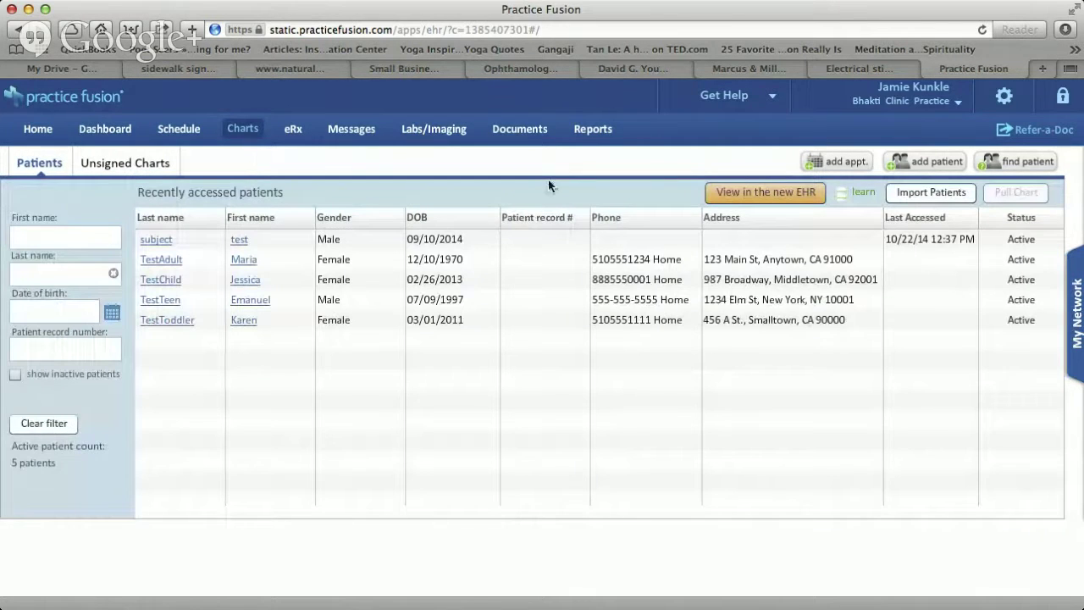
{"action": "left_click", "coordinate": [242, 245]}
{"action": "left_click", "coordinate": [241, 242]}
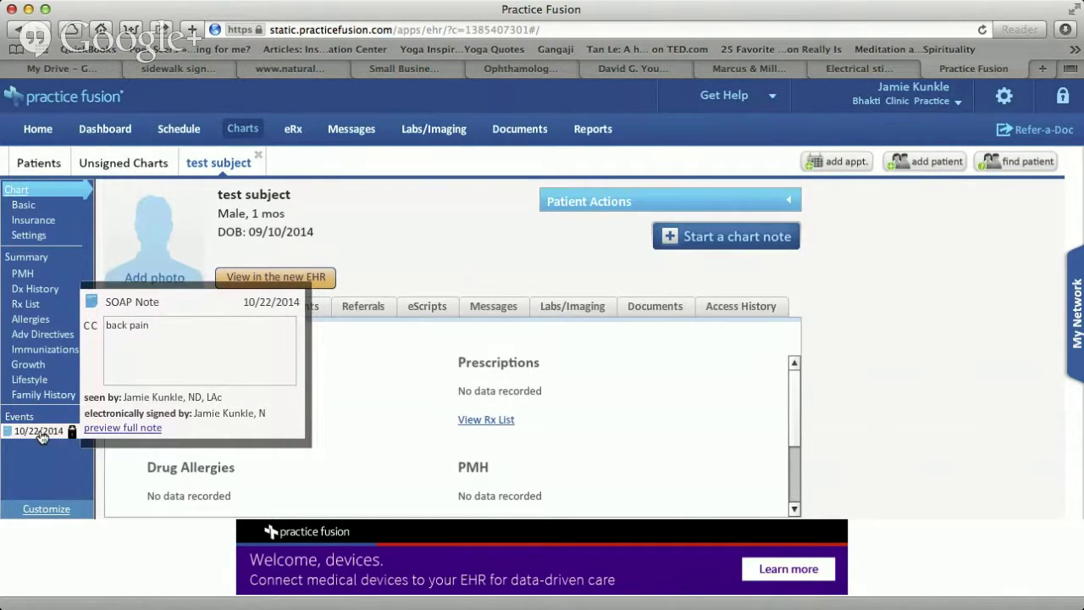
{"action": "left_click", "coordinate": [736, 246]}
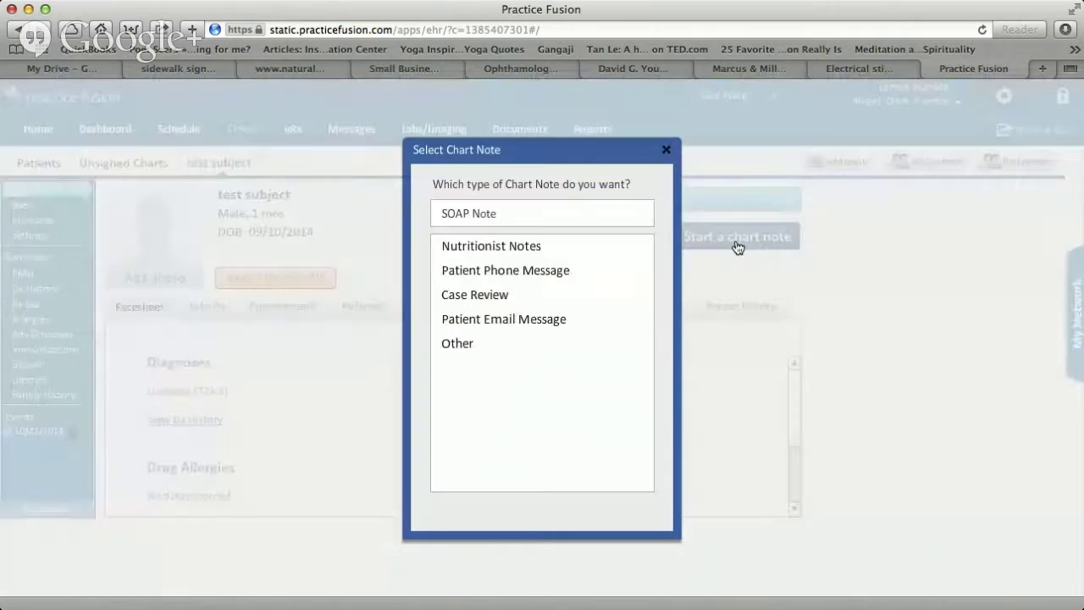
{"action": "left_click", "coordinate": [561, 216]}
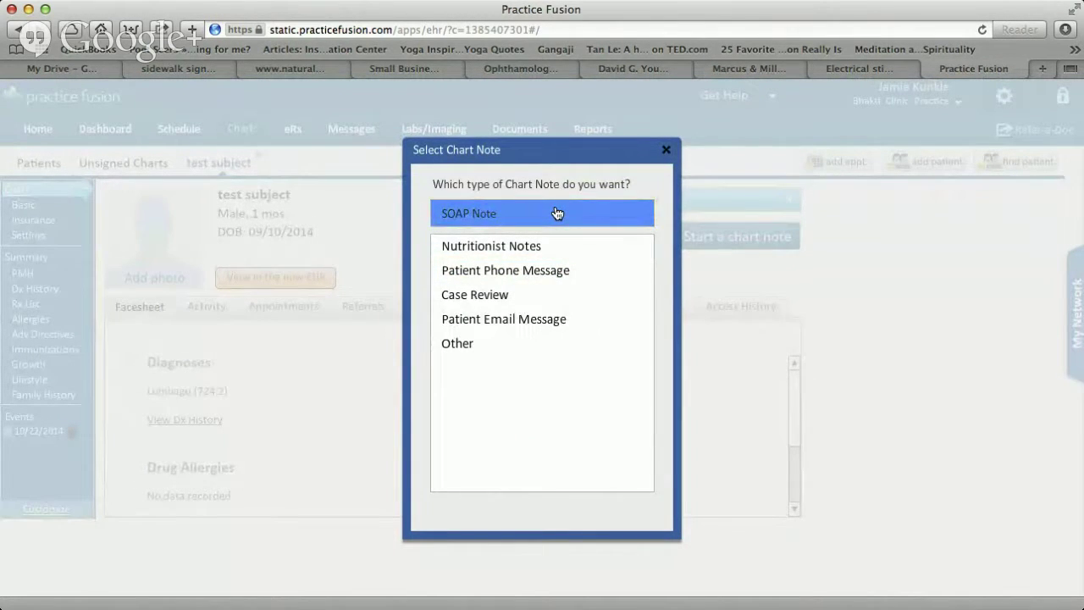
{"action": "left_click", "coordinate": [521, 342]}
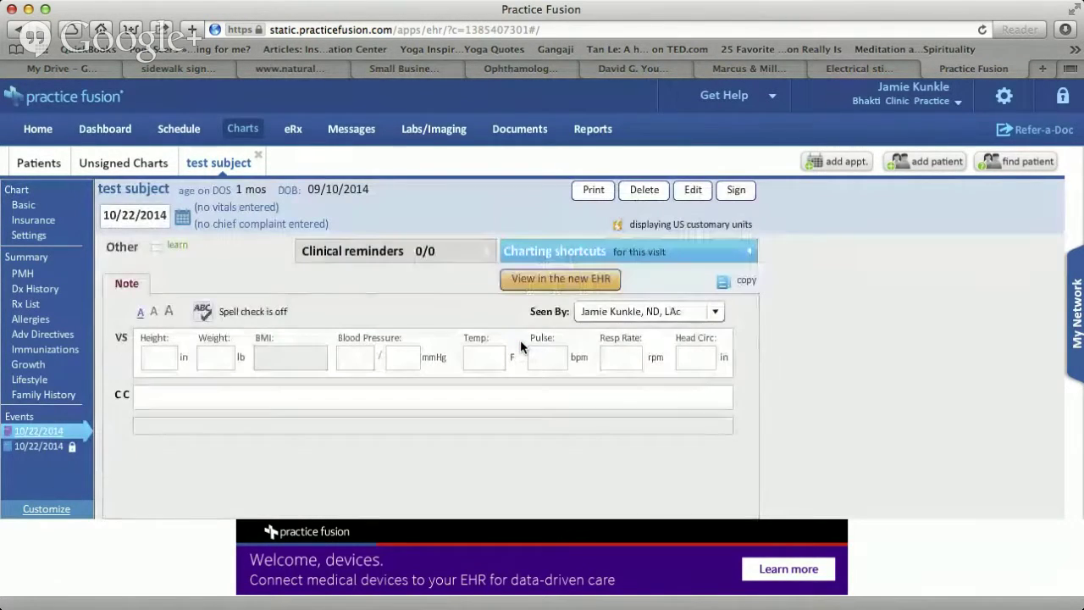
Put the Other note into edit mode and dismiss the New SOAP Template dialog unsaved.
{"action": "left_click", "coordinate": [294, 398]}
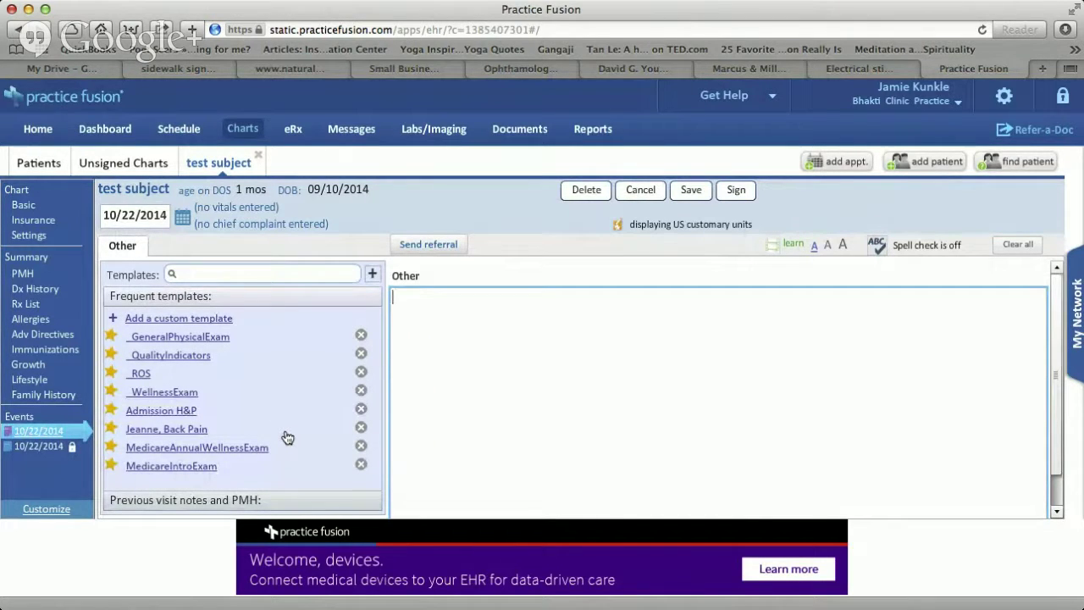
{"action": "left_click", "coordinate": [844, 286]}
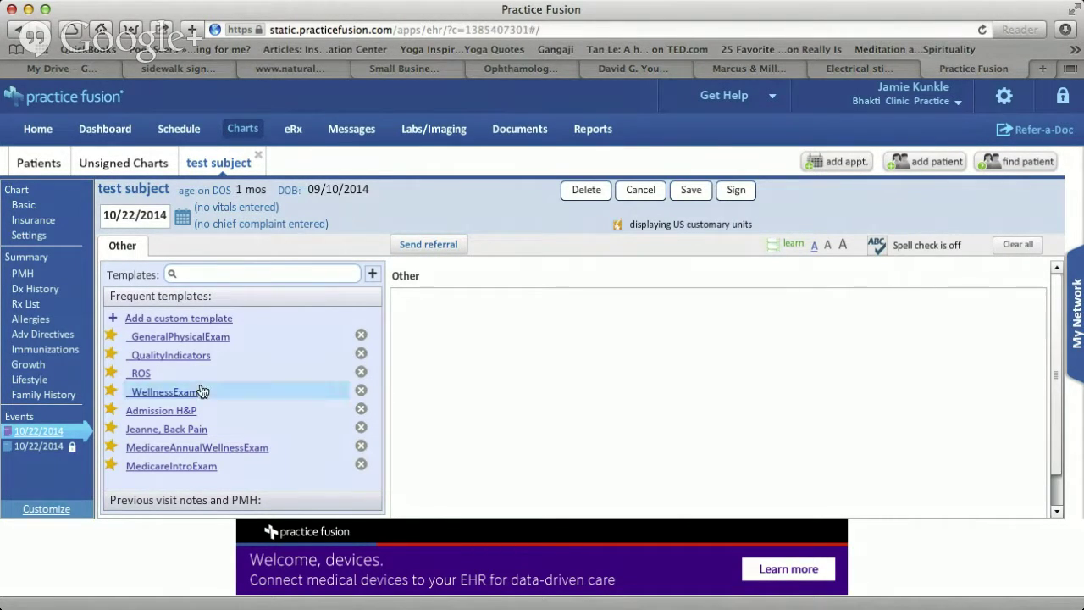
{"action": "left_click", "coordinate": [497, 331]}
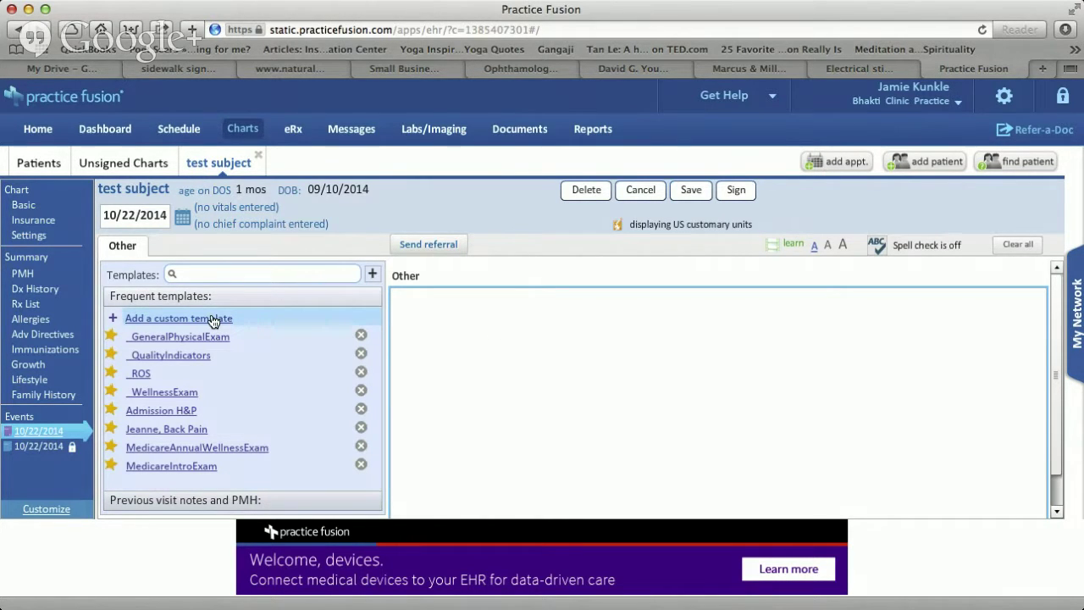
{"action": "left_click", "coordinate": [179, 318]}
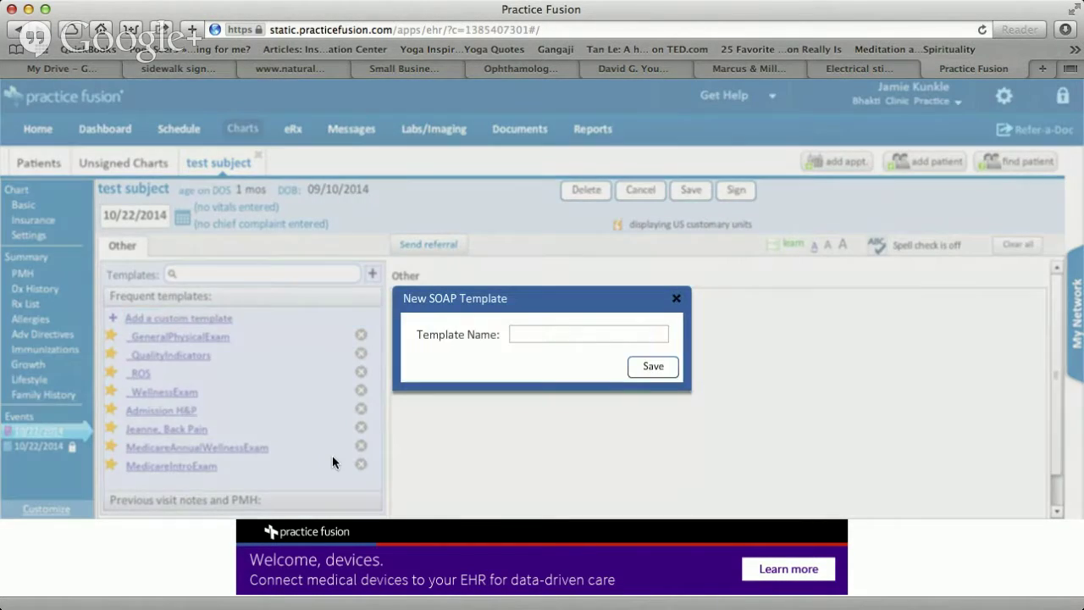
{"action": "left_click", "coordinate": [675, 299]}
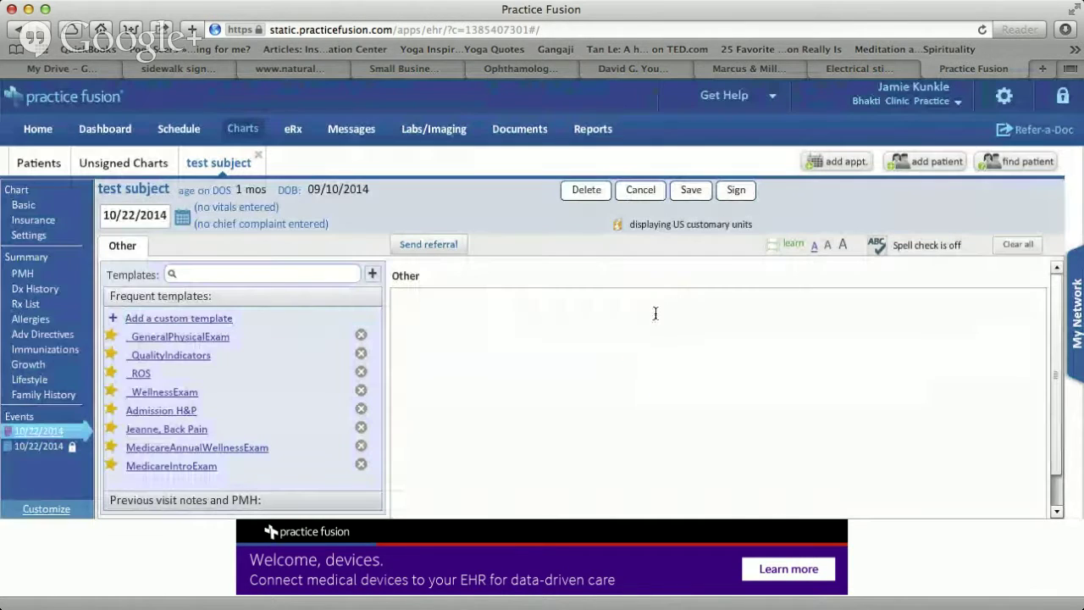
Insert 'Doing well, no current complaints' and 'General: No fever, chills, or weight change.' from the 10/22/2014 note.
{"action": "left_click", "coordinate": [210, 502]}
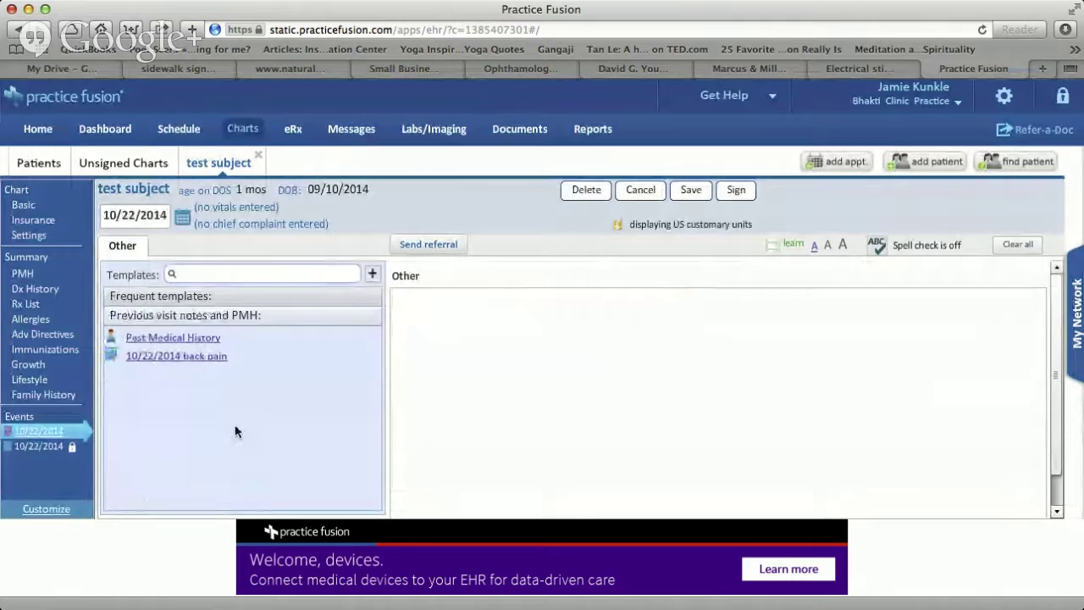
{"action": "left_click", "coordinate": [180, 360]}
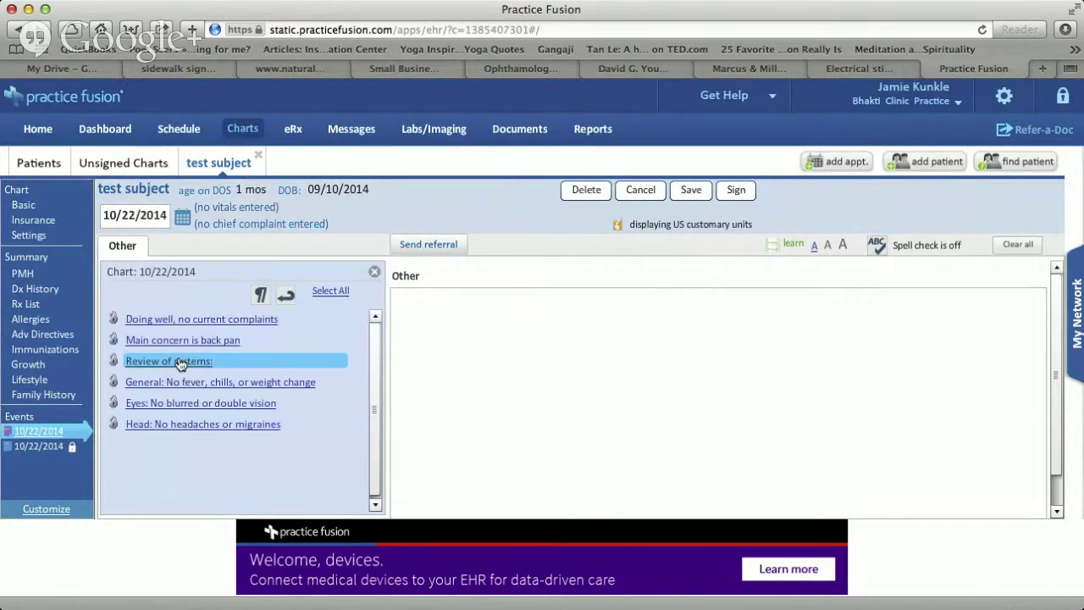
{"action": "left_click", "coordinate": [254, 325]}
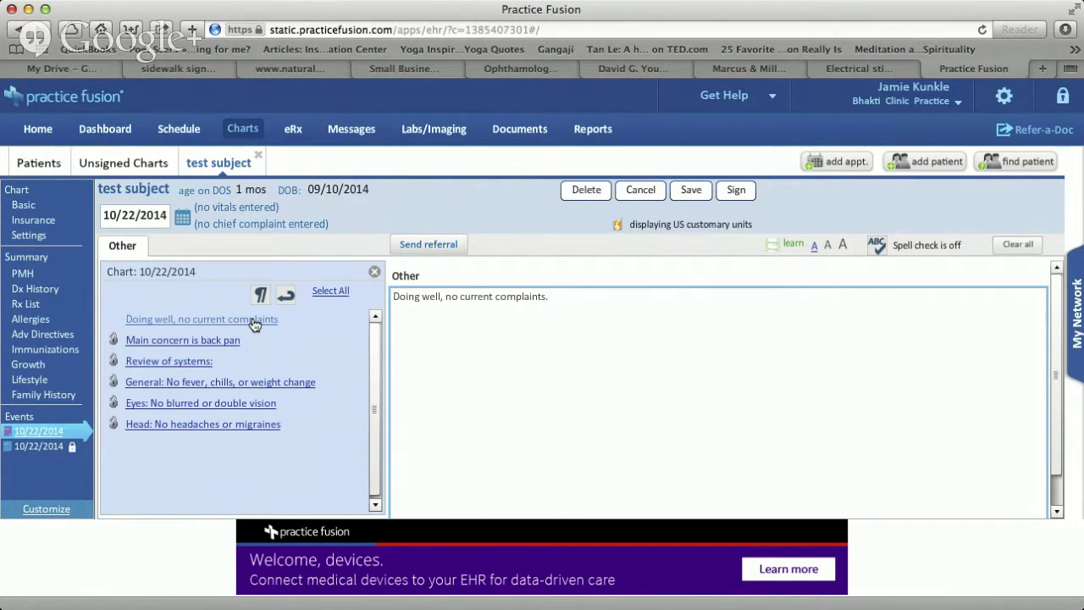
{"action": "left_click", "coordinate": [178, 382]}
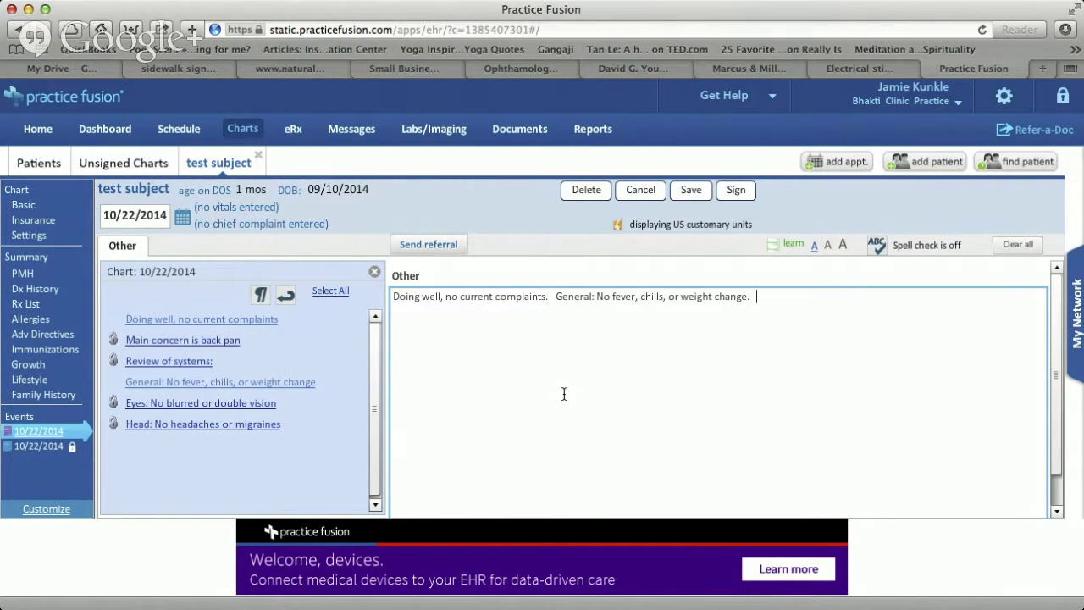
Save the Other chart note and begin signing it.
{"action": "left_click", "coordinate": [689, 191]}
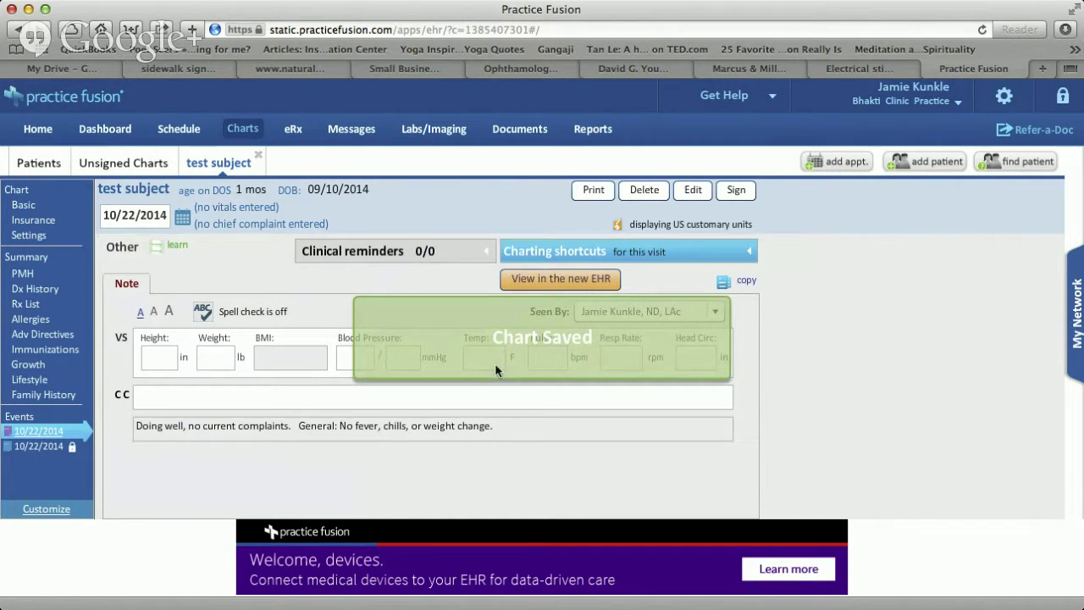
{"action": "mouse_move", "coordinate": [54, 449]}
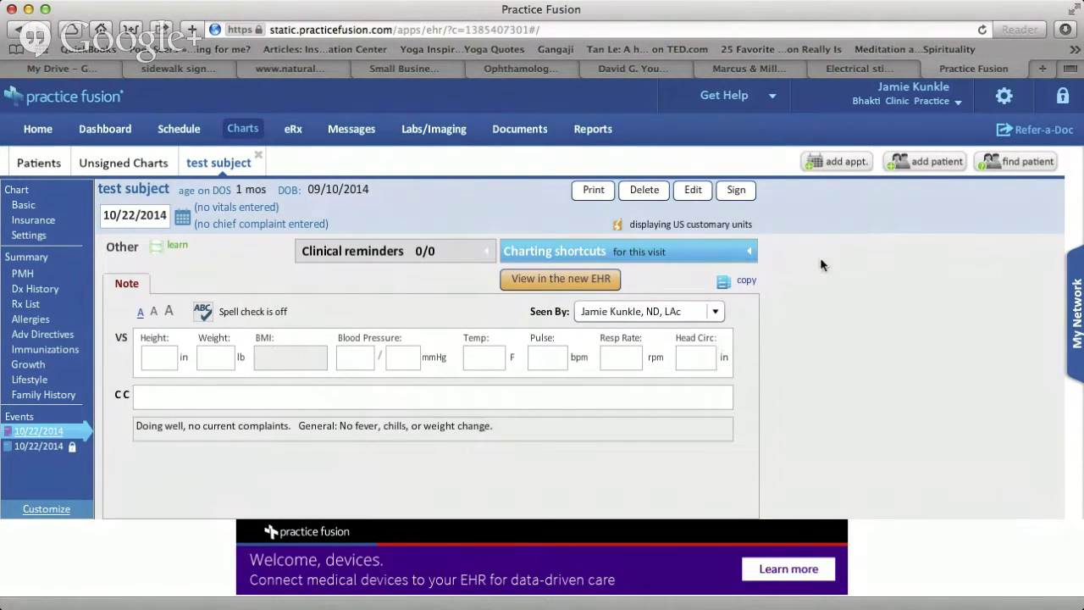
{"action": "left_click", "coordinate": [738, 193]}
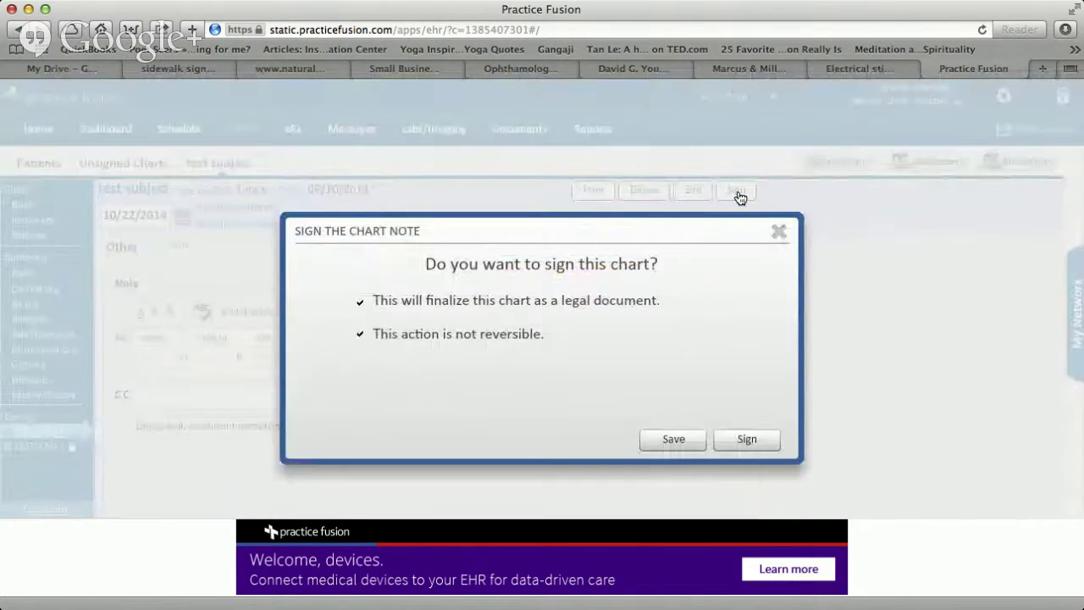
Confirm signing the Other note as a final, locked document.
{"action": "left_click", "coordinate": [764, 442]}
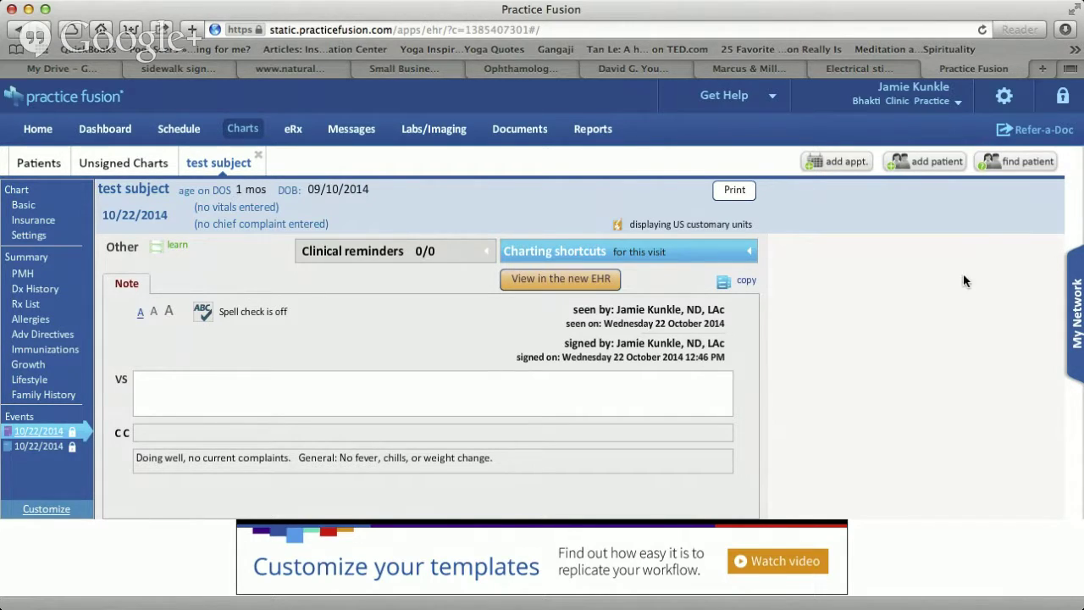
Open EHR Settings and load the Templates library showing My templates.
{"action": "left_click", "coordinate": [1004, 98]}
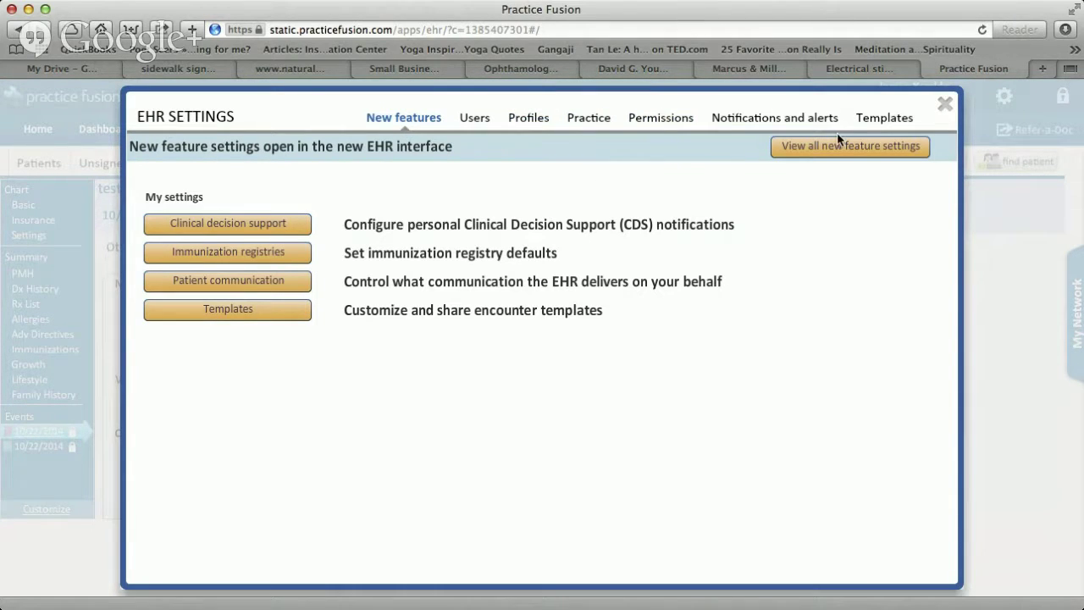
{"action": "left_click", "coordinate": [885, 121]}
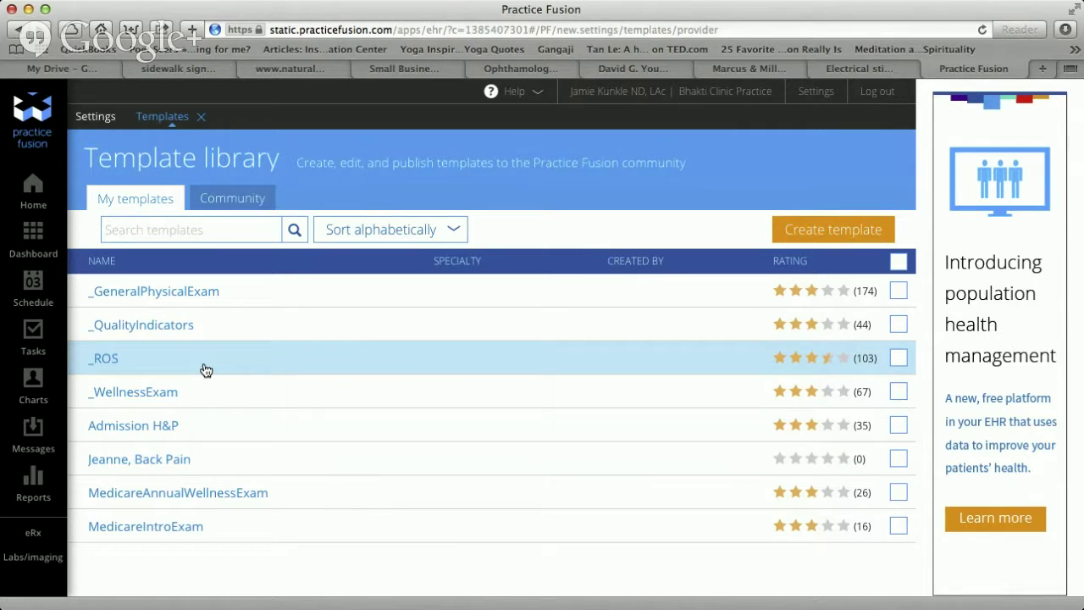
{"action": "left_click", "coordinate": [255, 203]}
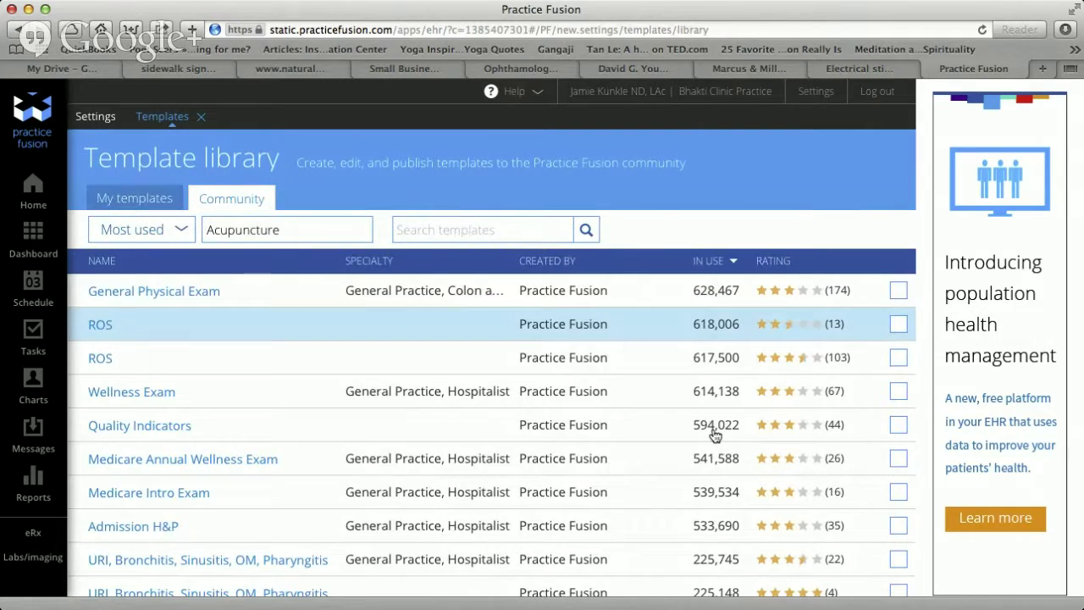
Filter the Community template list to the Chiropractic specialty.
{"action": "left_click", "coordinate": [336, 230]}
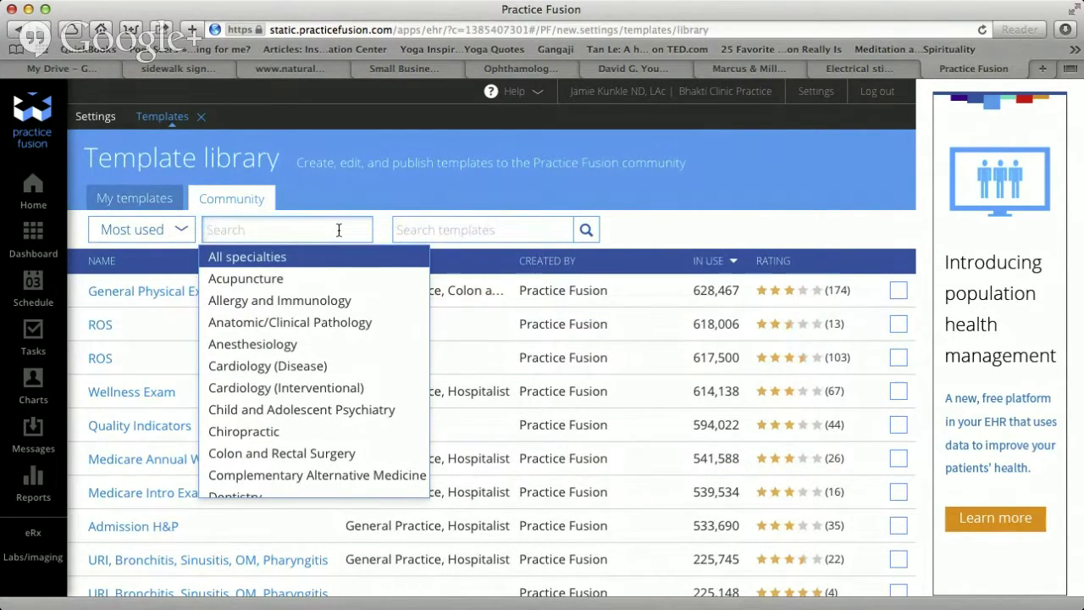
{"action": "left_click", "coordinate": [291, 433]}
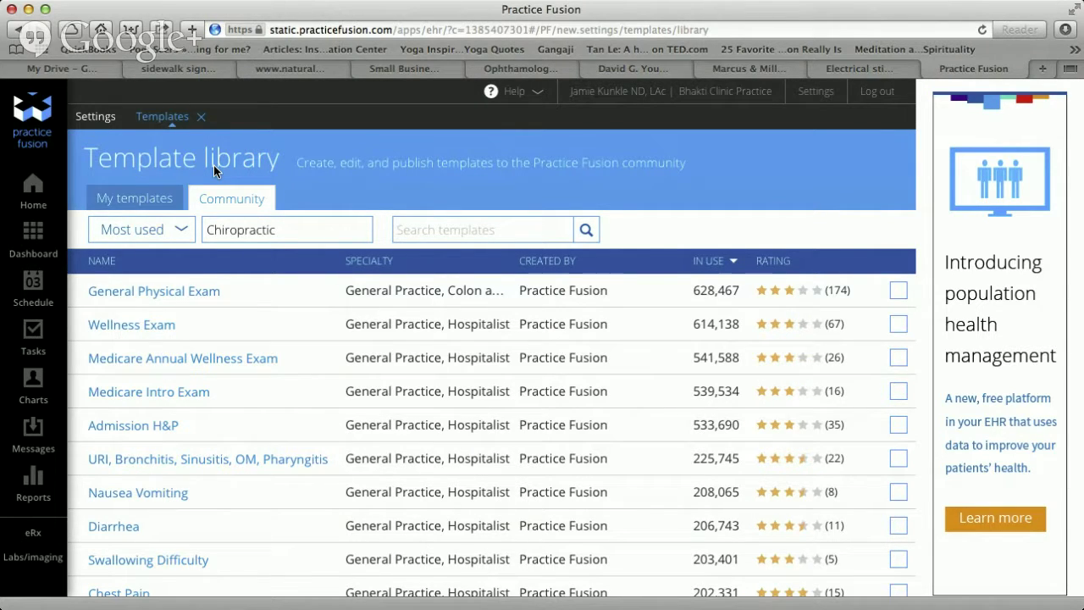
Filter community templates to Acupuncture, search for 'foot pain', then clear the search.
{"action": "left_click", "coordinate": [158, 202]}
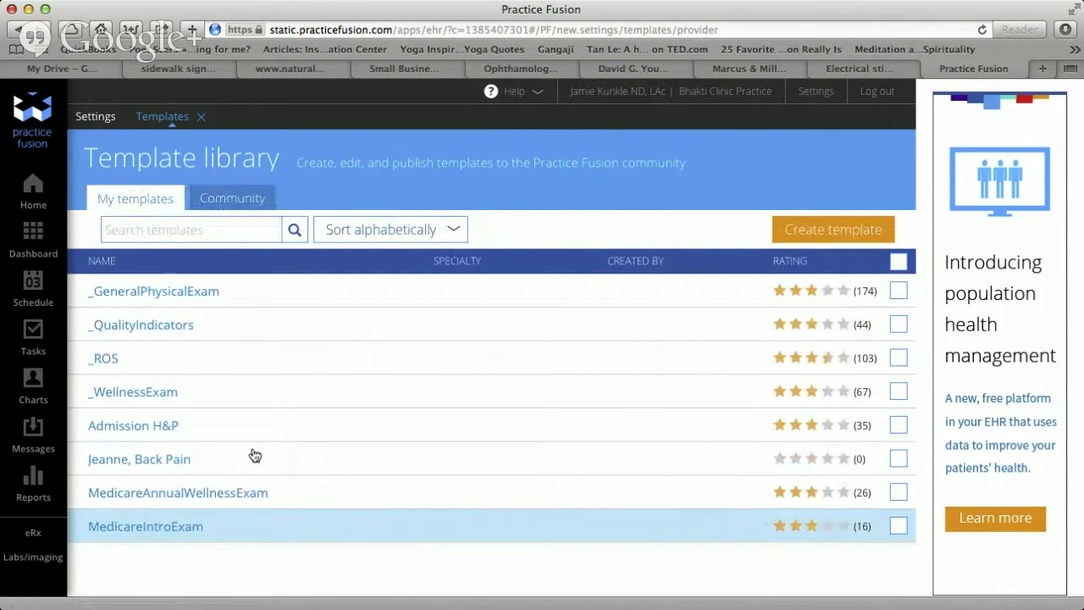
{"action": "left_click", "coordinate": [234, 200]}
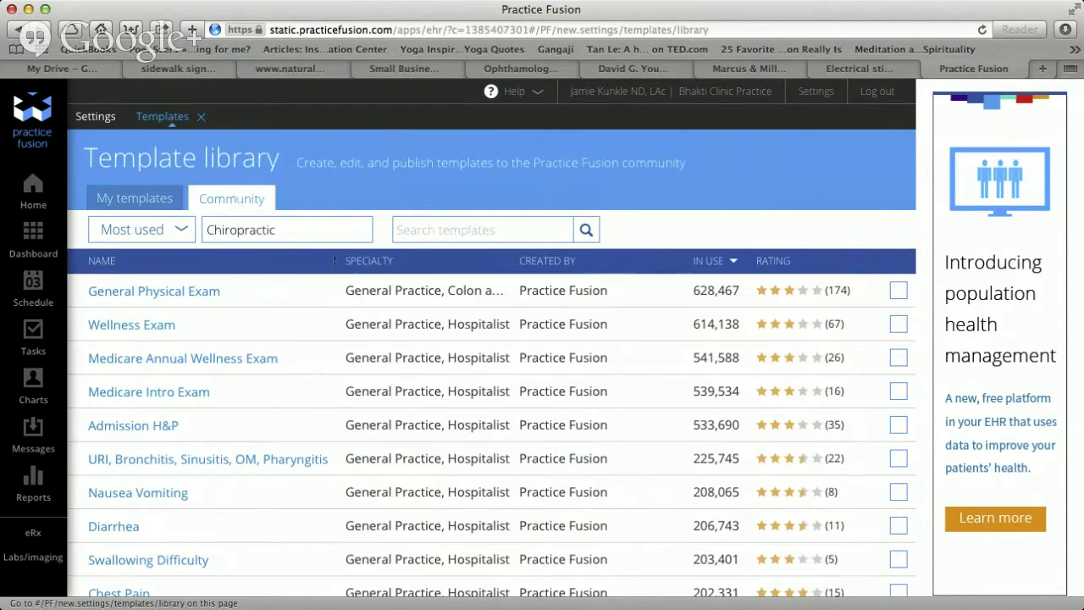
{"action": "left_click", "coordinate": [316, 229]}
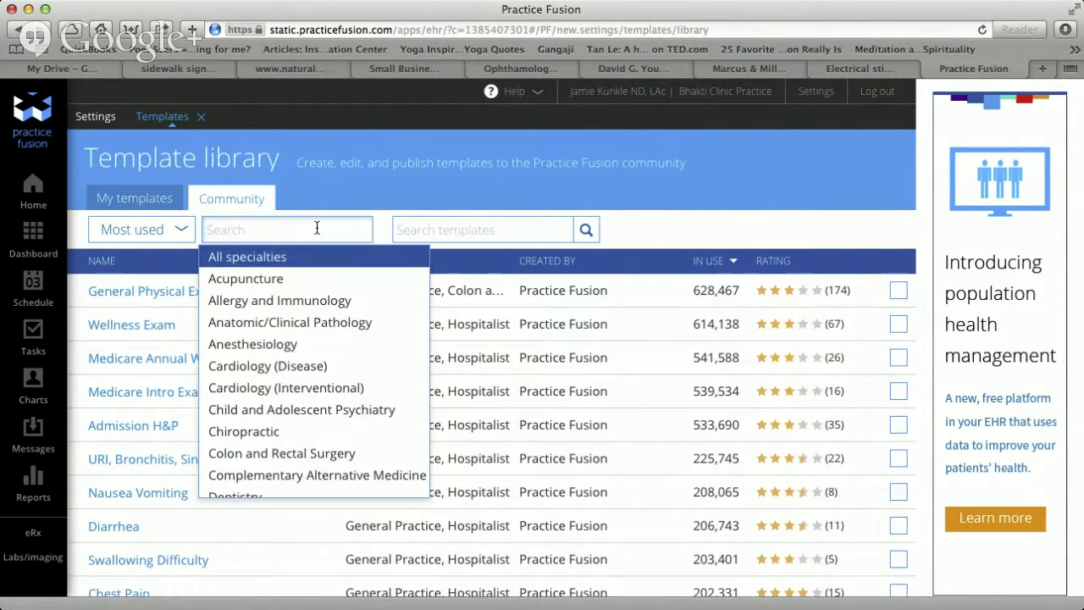
{"action": "left_click", "coordinate": [301, 289]}
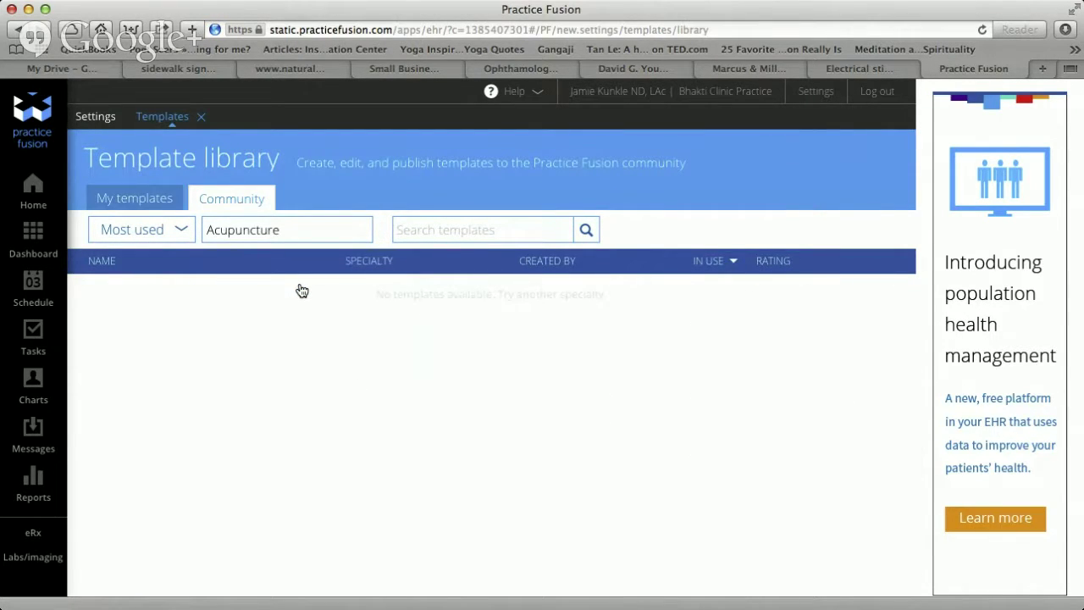
{"action": "left_click", "coordinate": [508, 232]}
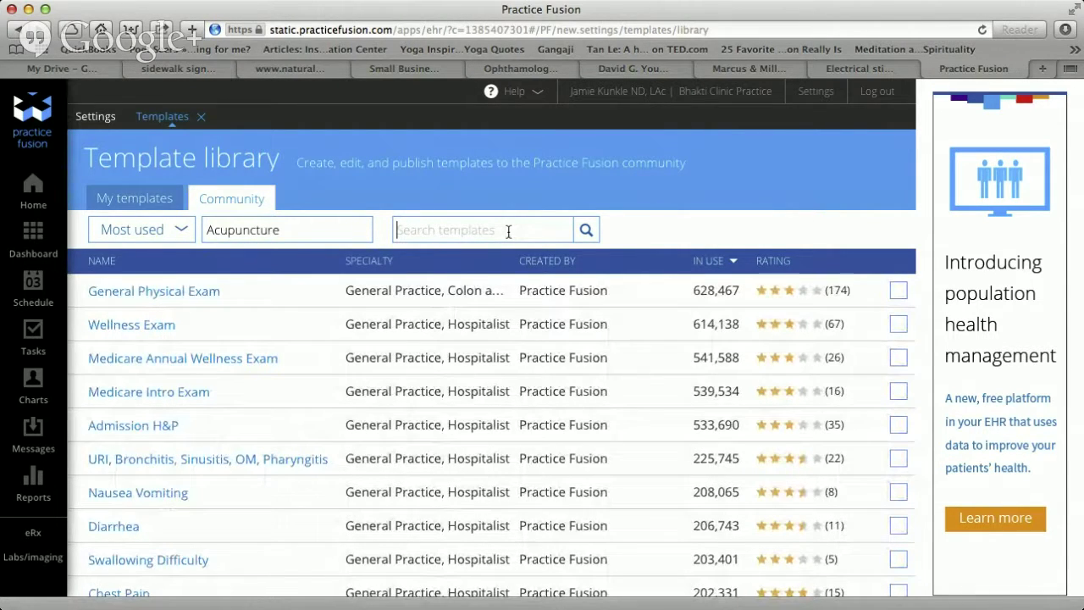
{"action": "type", "text": "foot pain"}
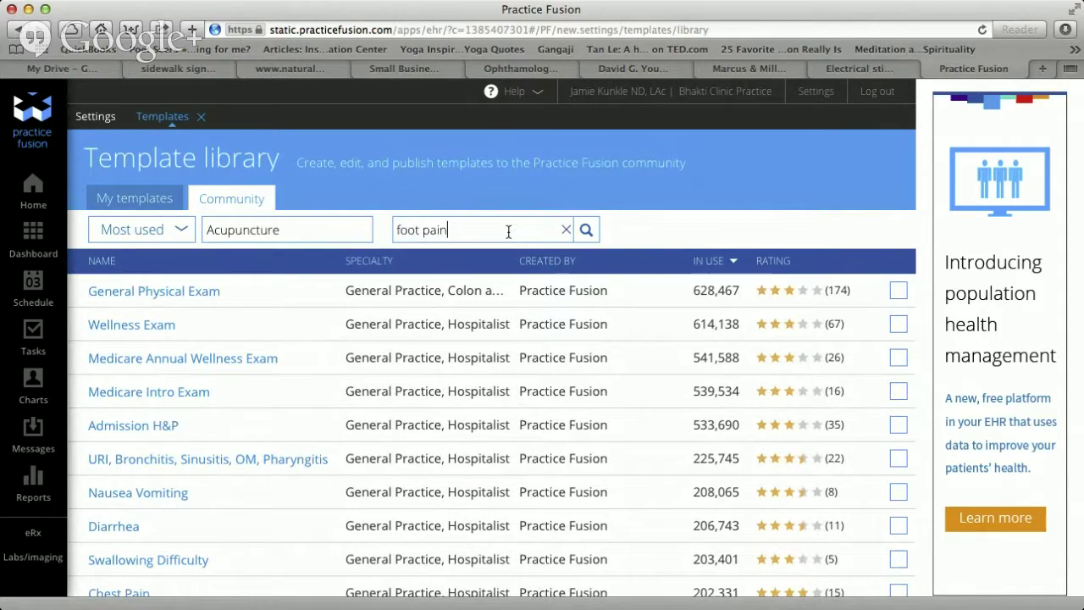
{"action": "key", "text": "Return"}
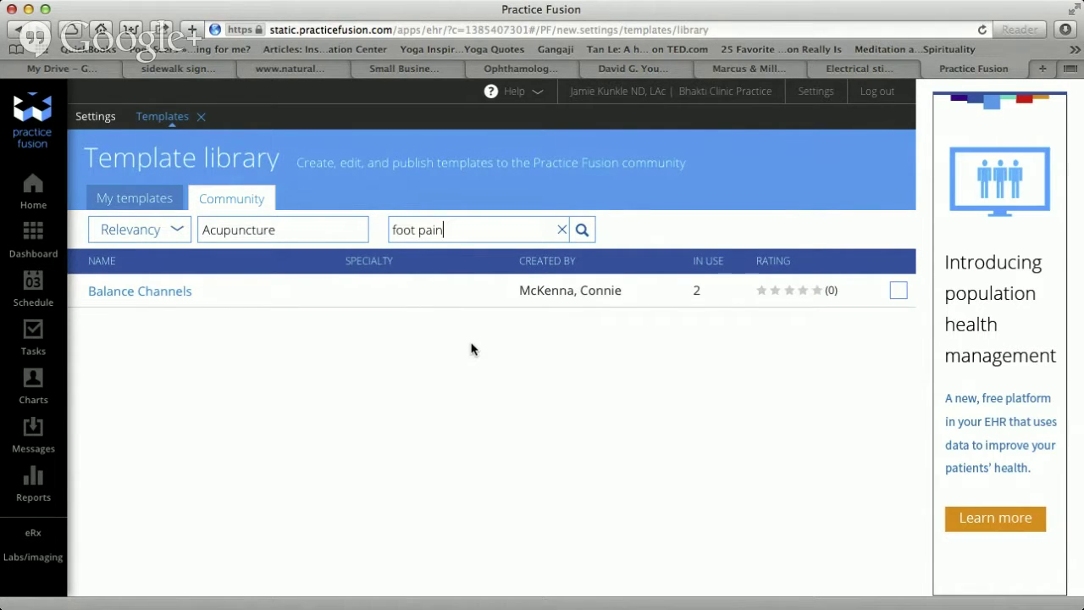
{"action": "key", "text": "BackSpace"}
{"action": "key", "text": "BackSpace"}
{"action": "key", "text": "BackSpace"}
{"action": "key", "text": "BackSpace"}
{"action": "key", "text": "BackSpace"}
{"action": "key", "text": "BackSpace"}
{"action": "key", "text": "BackSpace"}
{"action": "key", "text": "BackSpace"}
{"action": "key", "text": "BackSpace"}
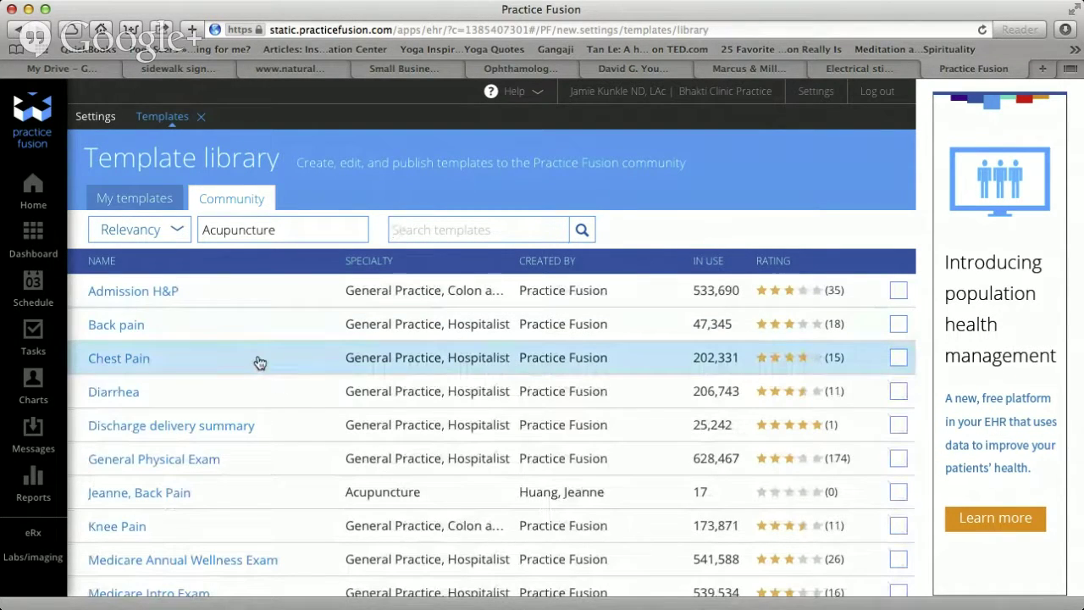
Save a copy of the Chest Pain template and view it in My templates.
{"action": "left_click", "coordinate": [899, 358]}
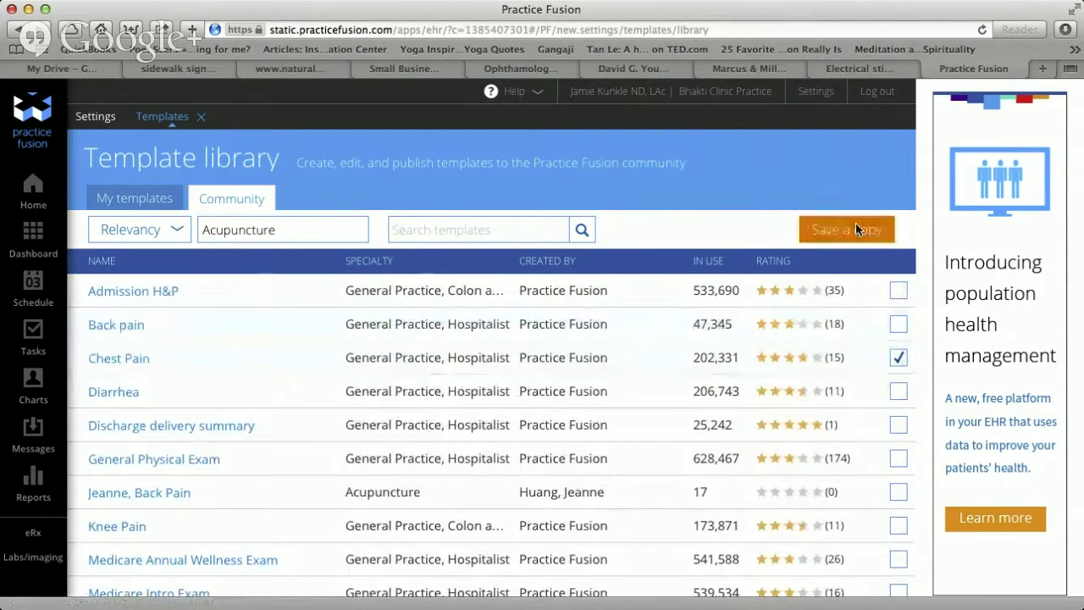
{"action": "left_click", "coordinate": [855, 227]}
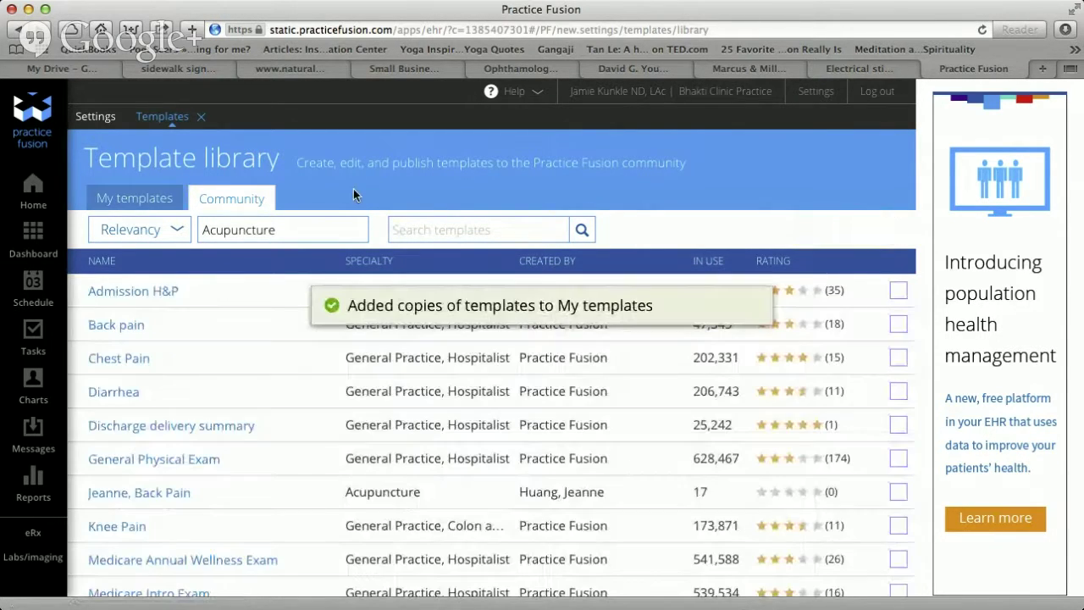
{"action": "left_click", "coordinate": [155, 200]}
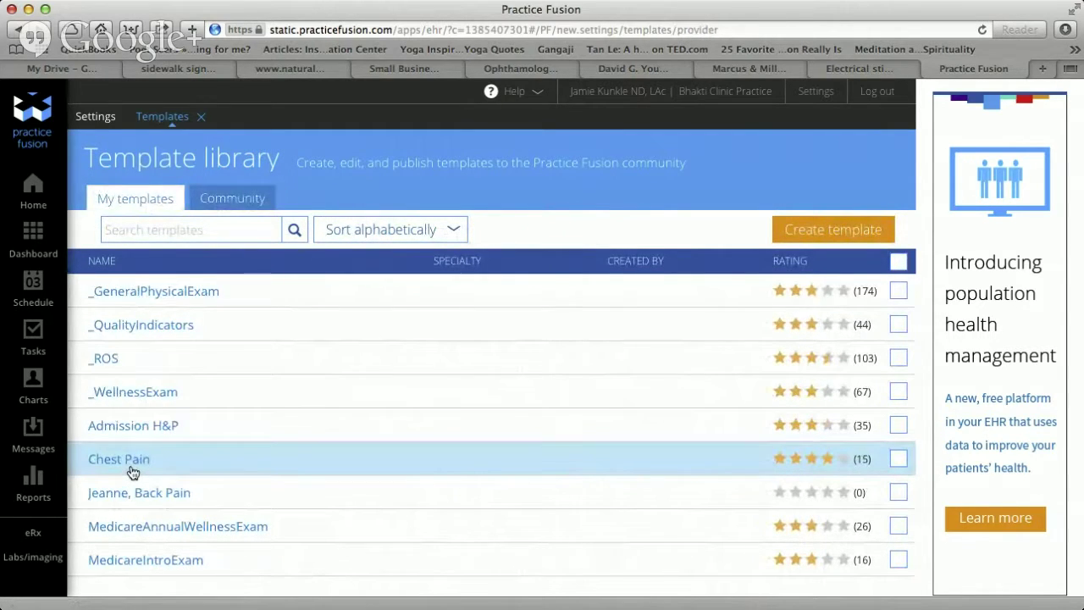
Open the copied Chest Pain template and review its sections from Subjective down to Plan.
{"action": "left_click", "coordinate": [131, 472]}
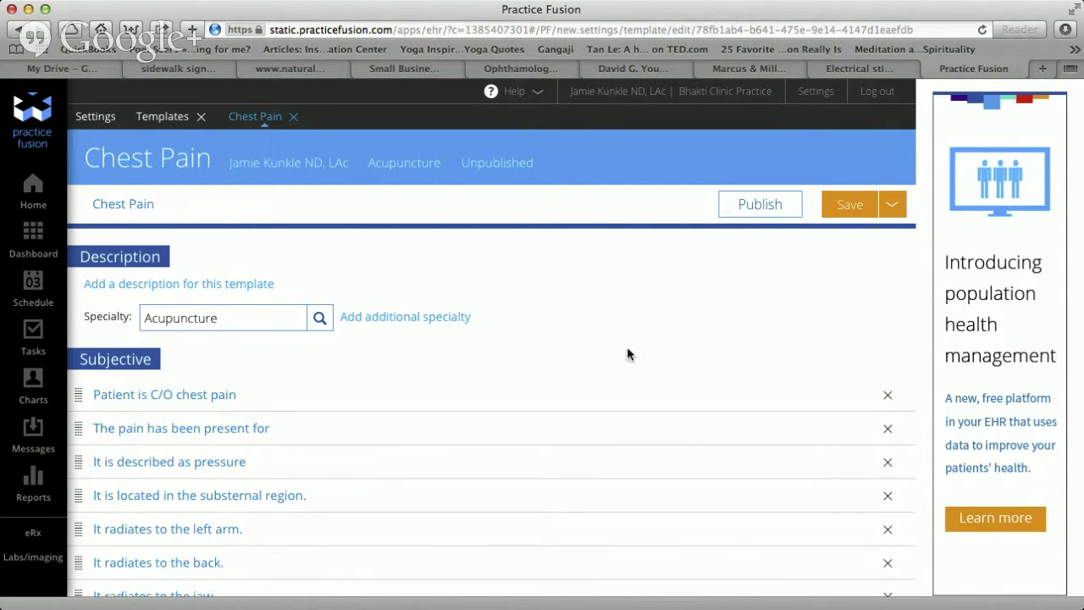
{"action": "scroll", "coordinate": [629, 356], "scroll_direction": "down", "scroll_amount": 5}
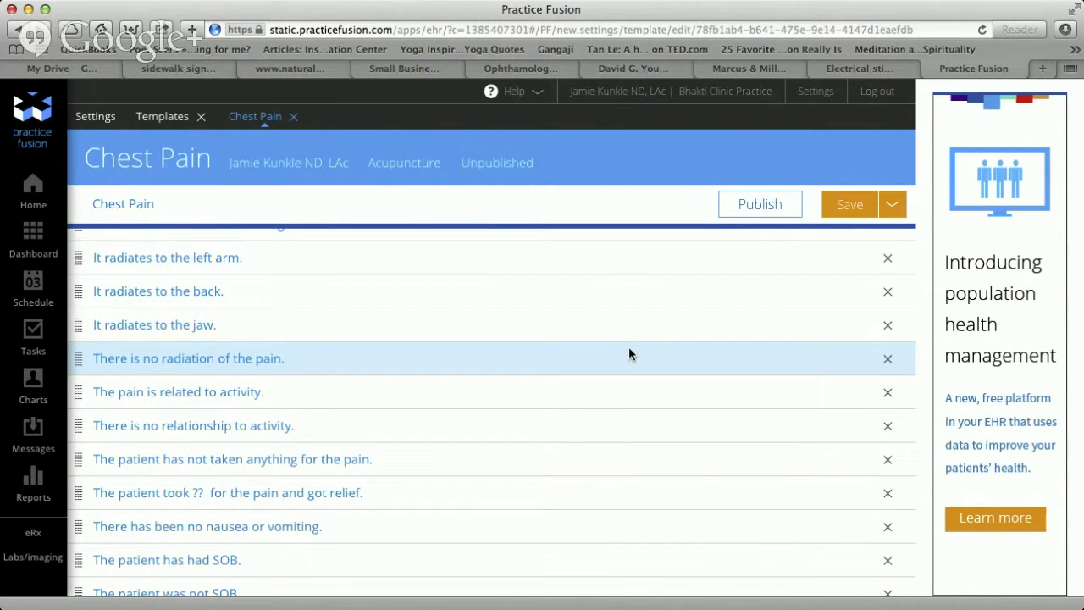
{"action": "scroll", "coordinate": [628, 354], "scroll_direction": "down", "scroll_amount": 6}
{"action": "scroll", "coordinate": [630, 354], "scroll_direction": "down", "scroll_amount": 2}
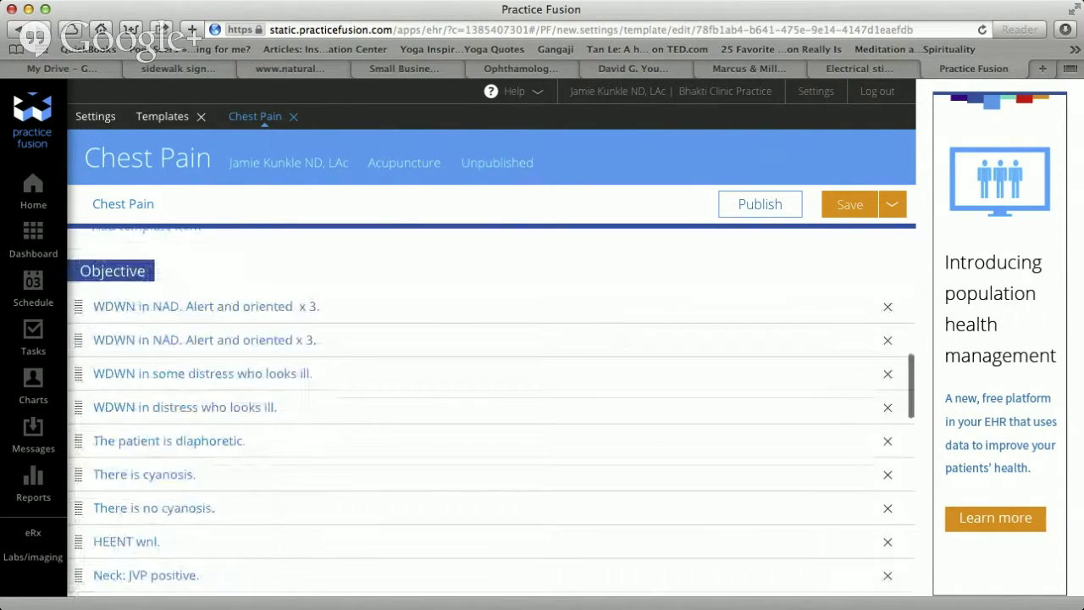
{"action": "scroll", "coordinate": [505, 370], "scroll_direction": "up", "scroll_amount": 3}
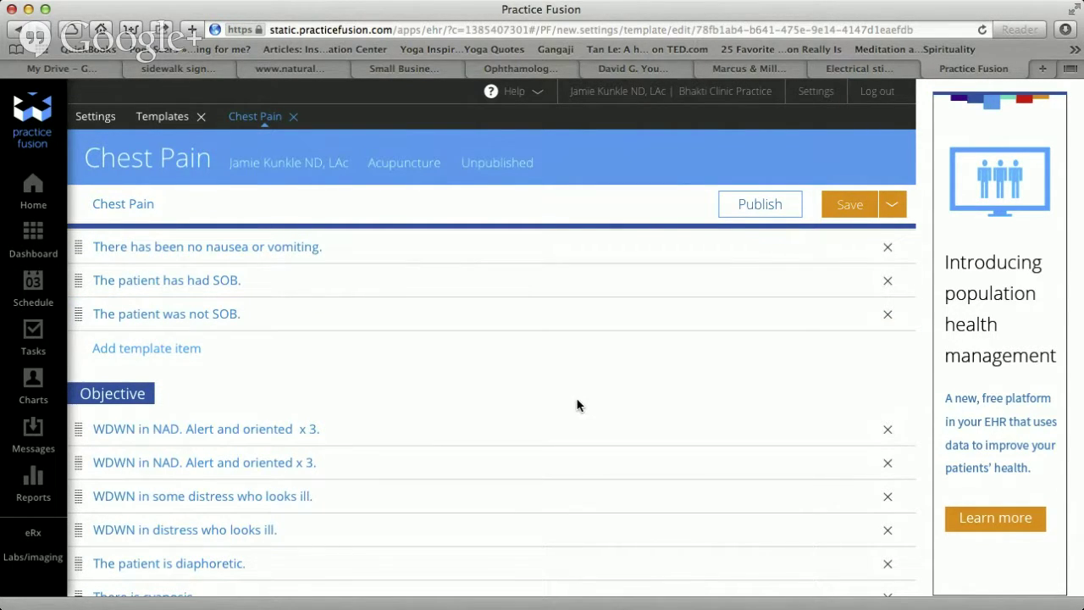
{"action": "scroll", "coordinate": [577, 405], "scroll_direction": "down", "scroll_amount": 7}
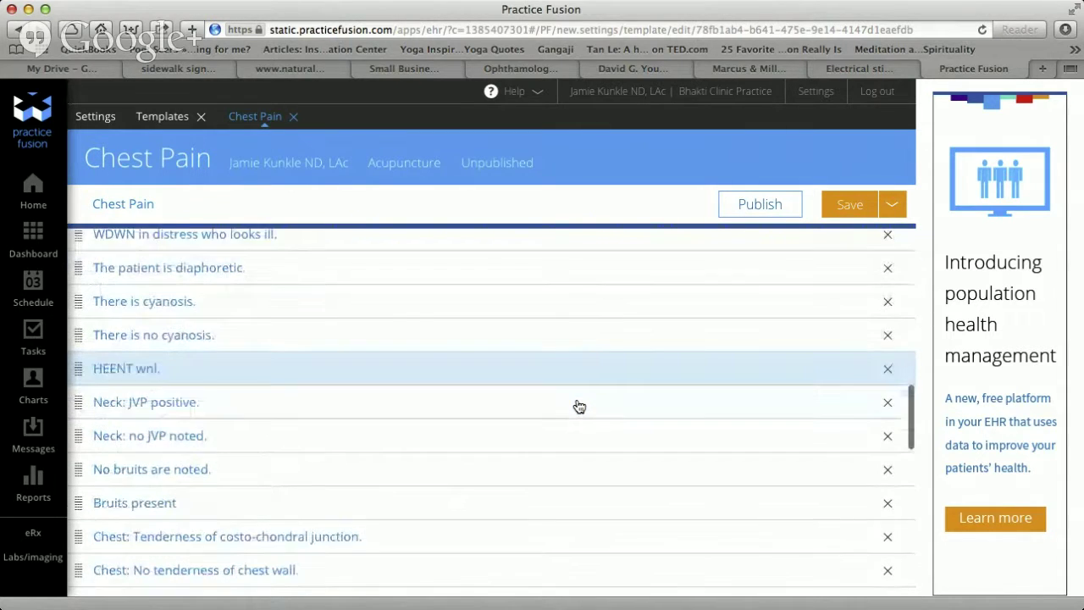
{"action": "scroll", "coordinate": [580, 406], "scroll_direction": "down", "scroll_amount": 10}
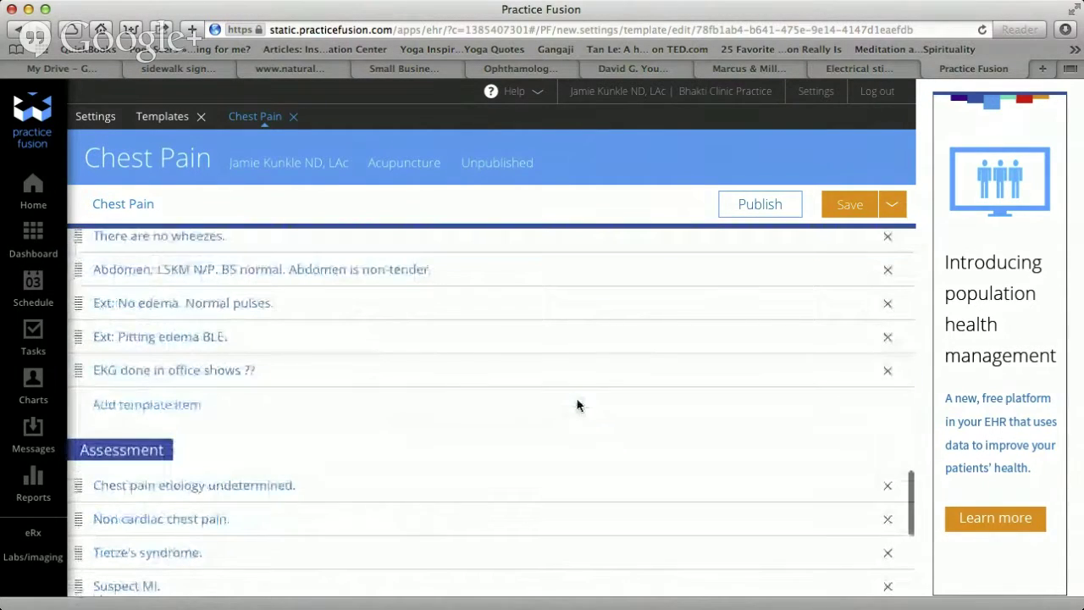
{"action": "scroll", "coordinate": [577, 405], "scroll_direction": "down", "scroll_amount": 7}
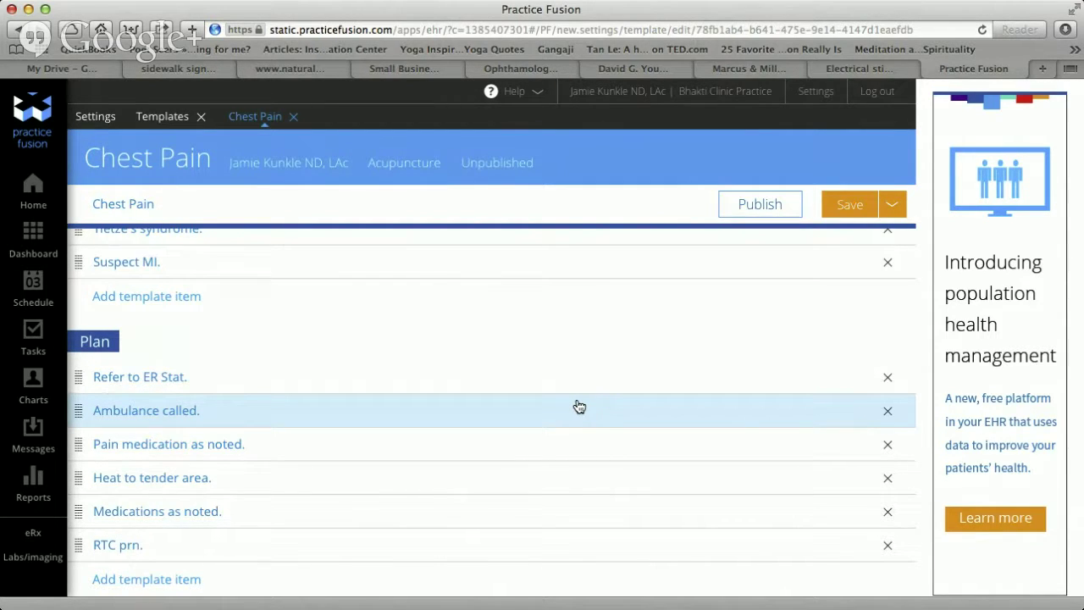
Save the Chest Pain template with its six-item Plan.
{"action": "left_click", "coordinate": [851, 213]}
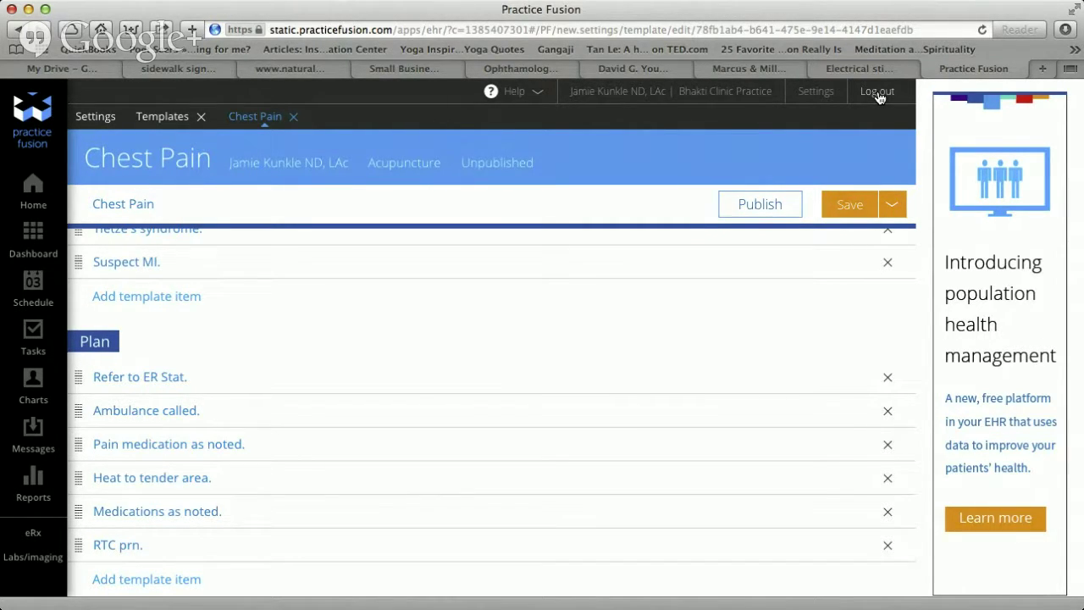
Lock the Practice Fusion session so it requires a password to unlock.
{"action": "left_click", "coordinate": [878, 94]}
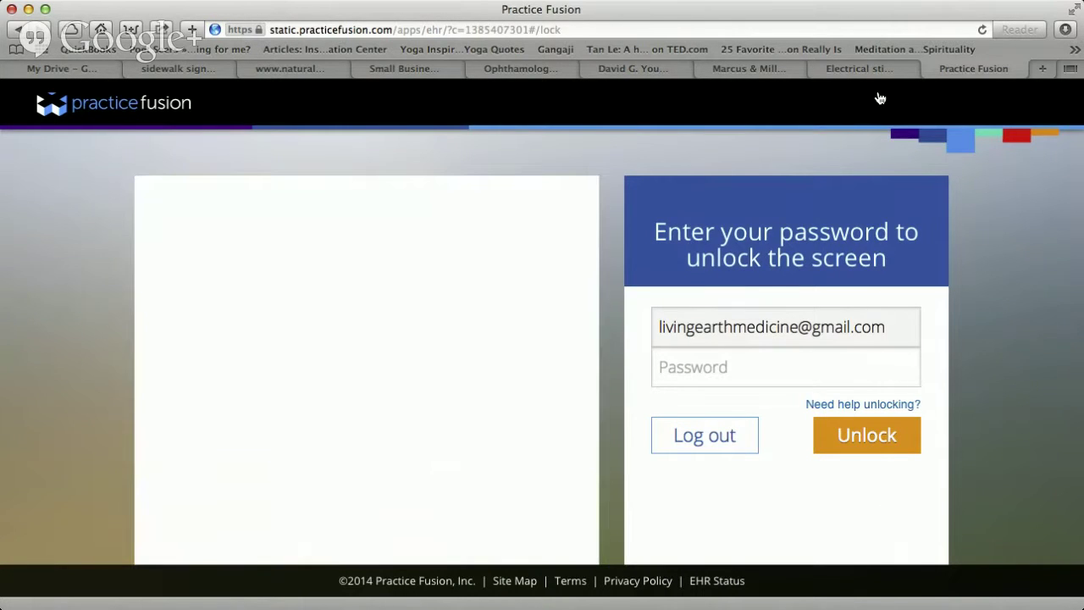